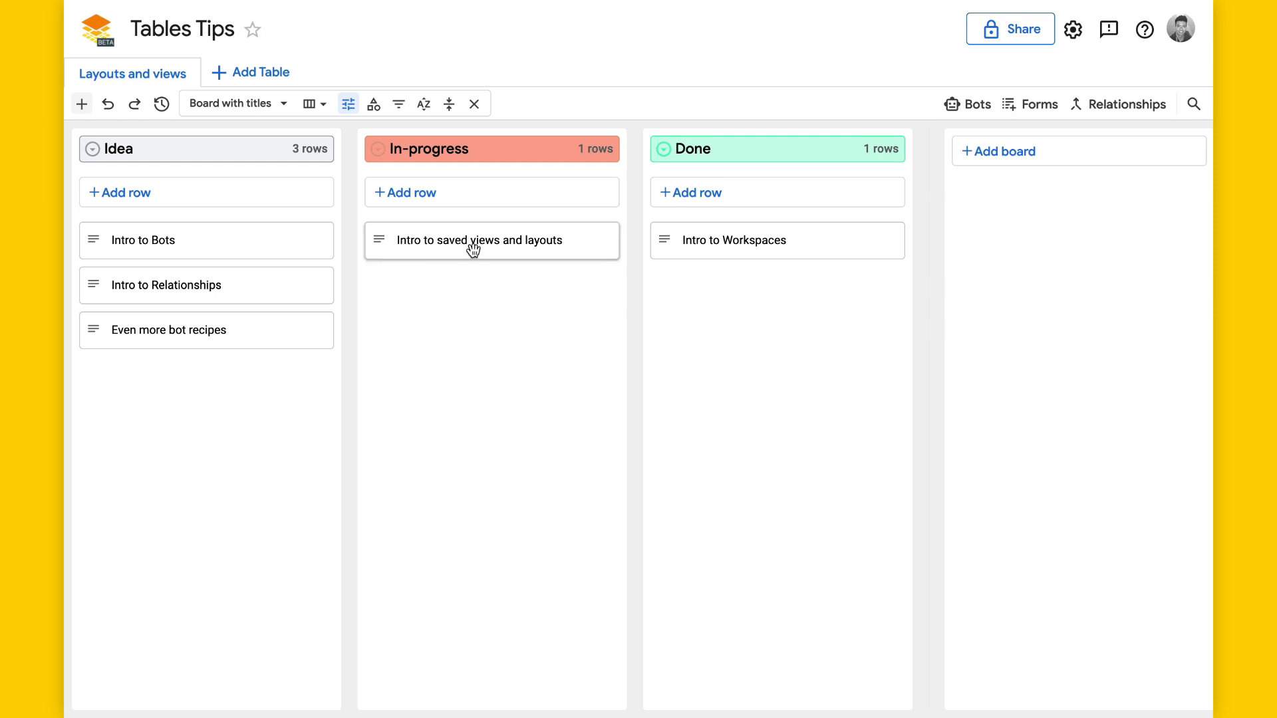
Move the card 'Intro to saved views and layouts' to the Done board and 'Intro to Bots' to In-progress
{"action": "left_click_drag", "start_coordinate": [432, 246], "coordinate": [712, 251]}
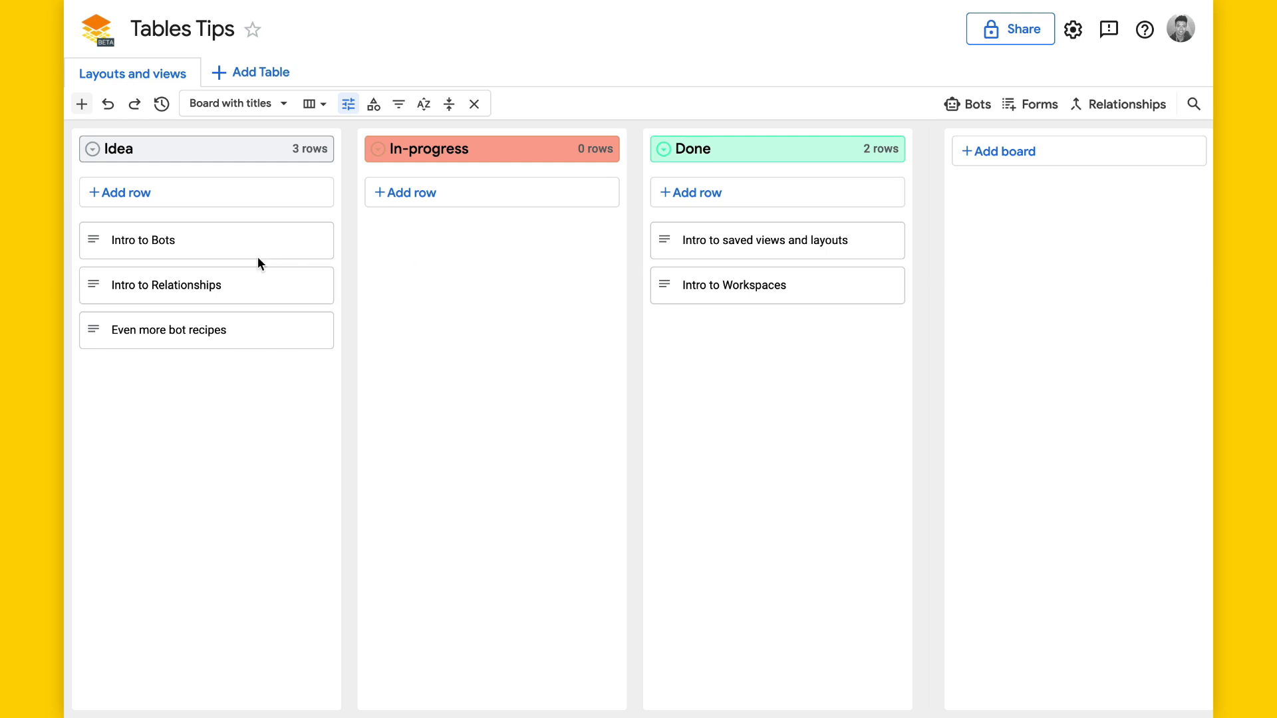
{"action": "left_click_drag", "start_coordinate": [242, 241], "coordinate": [527, 242]}
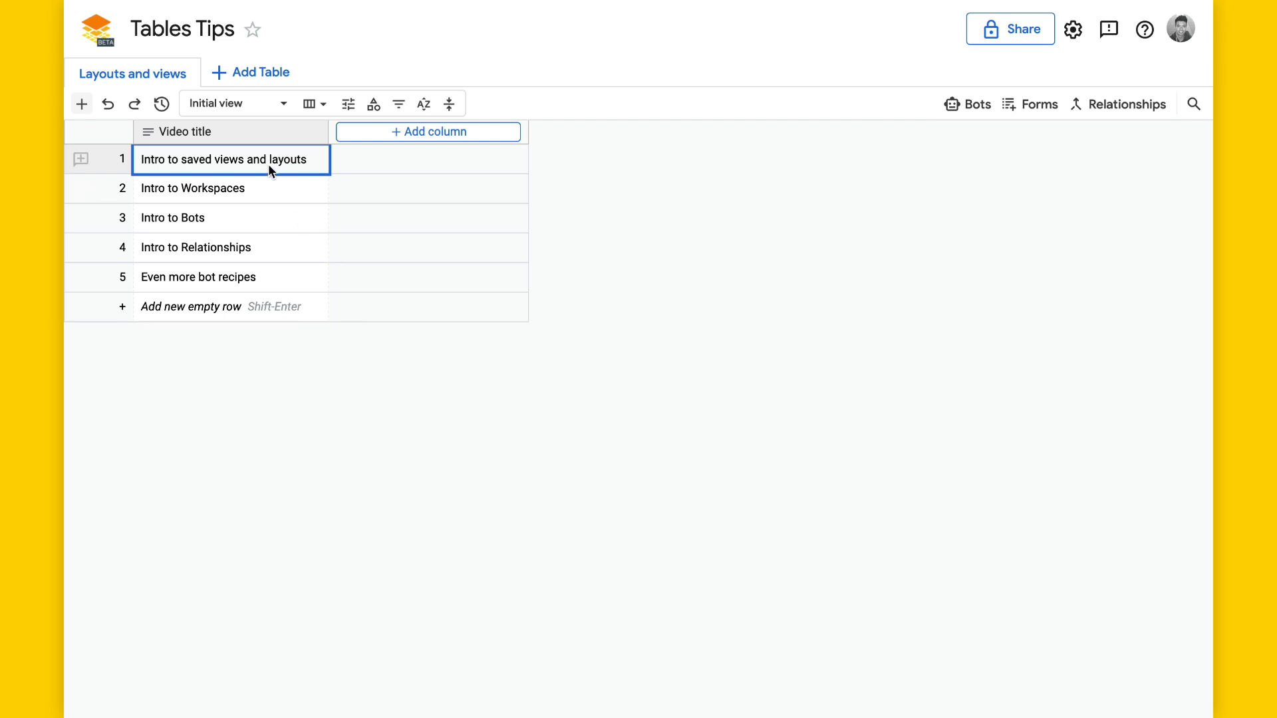
Add a new column named Stage beside Video title and set its type to Dropdown
{"action": "left_click", "coordinate": [407, 136]}
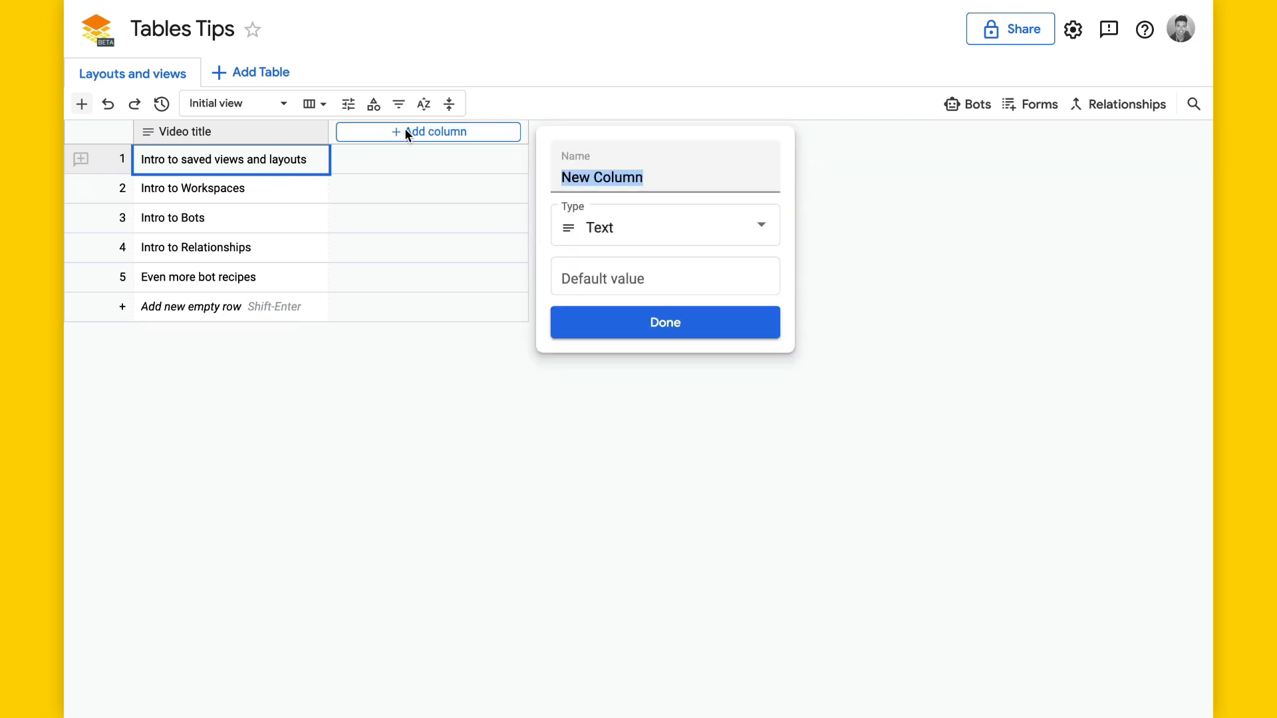
{"action": "type", "text": "STag"}
{"action": "key", "text": "BackSpace"}
{"action": "key", "text": "BackSpace"}
{"action": "key", "text": "BackSpace"}
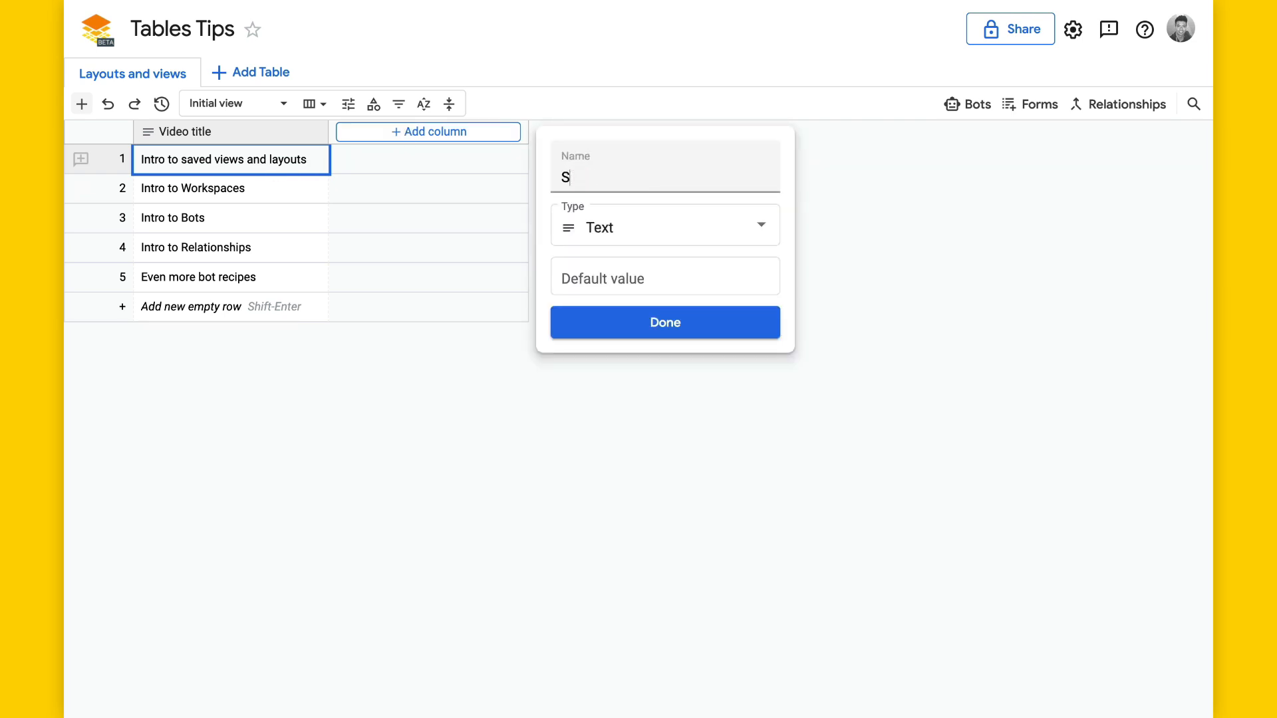
{"action": "type", "text": "tage"}
{"action": "left_click", "coordinate": [638, 228]}
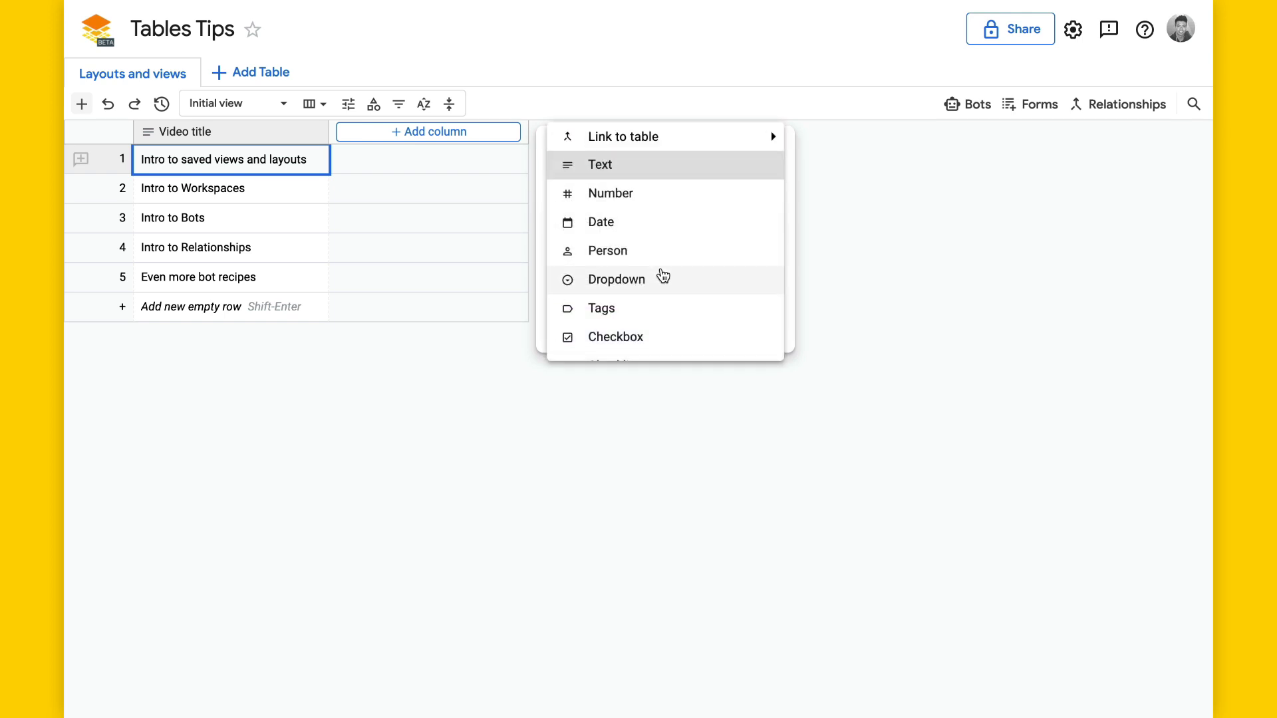
{"action": "left_click", "coordinate": [661, 277]}
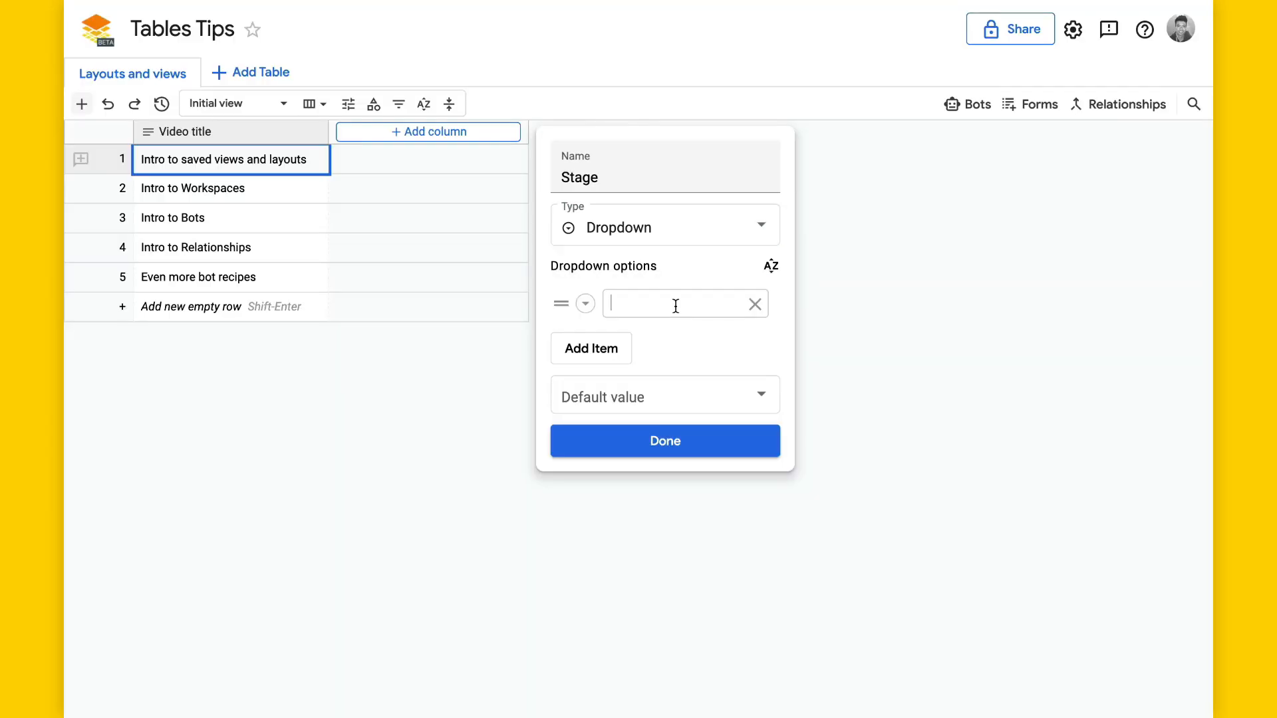
Enter Idea, In-progress and Complete as the Stage column's dropdown options
{"action": "left_click", "coordinate": [675, 306]}
{"action": "type", "text": "Idea"}
{"action": "left_click", "coordinate": [591, 353]}
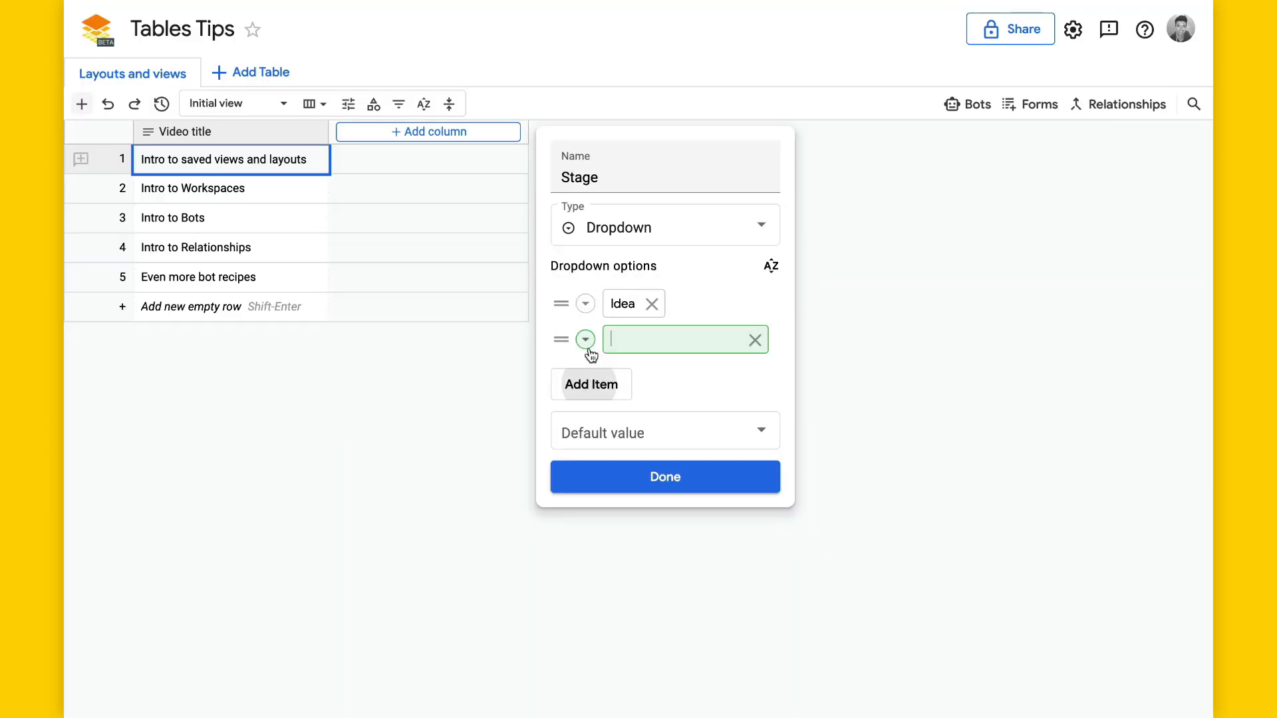
{"action": "type", "text": "In-progress"}
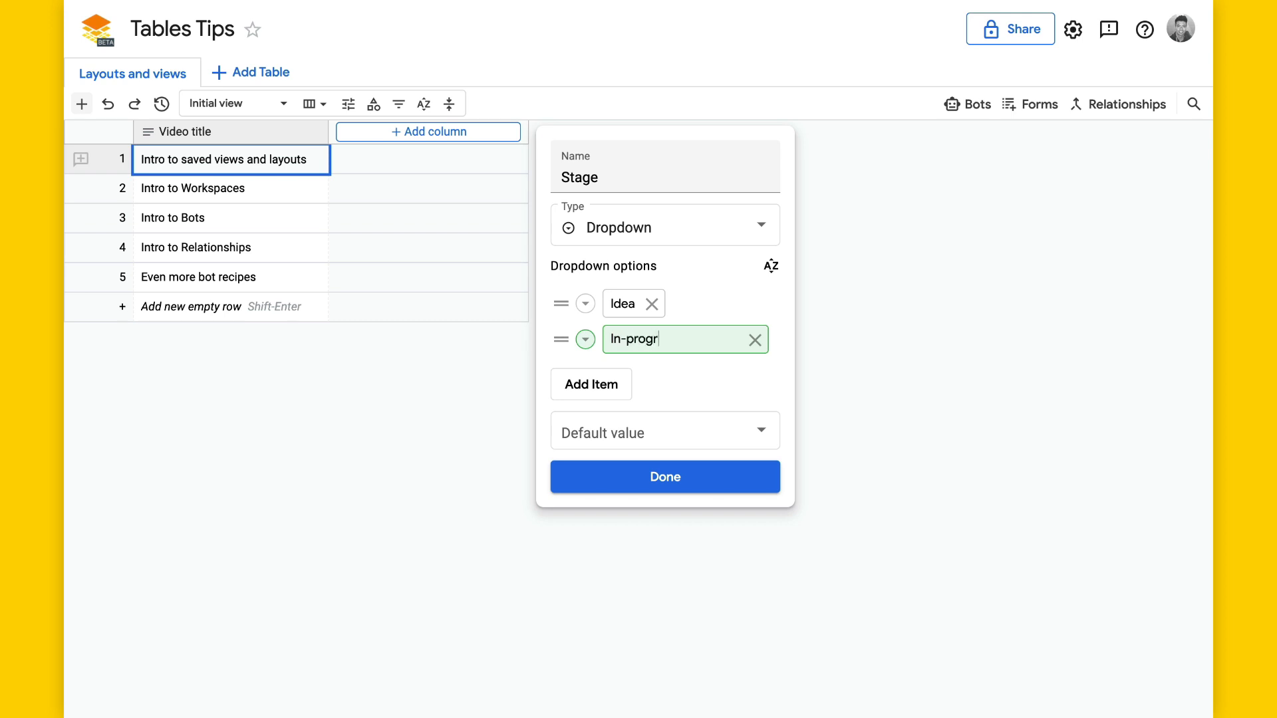
{"action": "left_click", "coordinate": [617, 393]}
{"action": "type", "text": "Complete"}
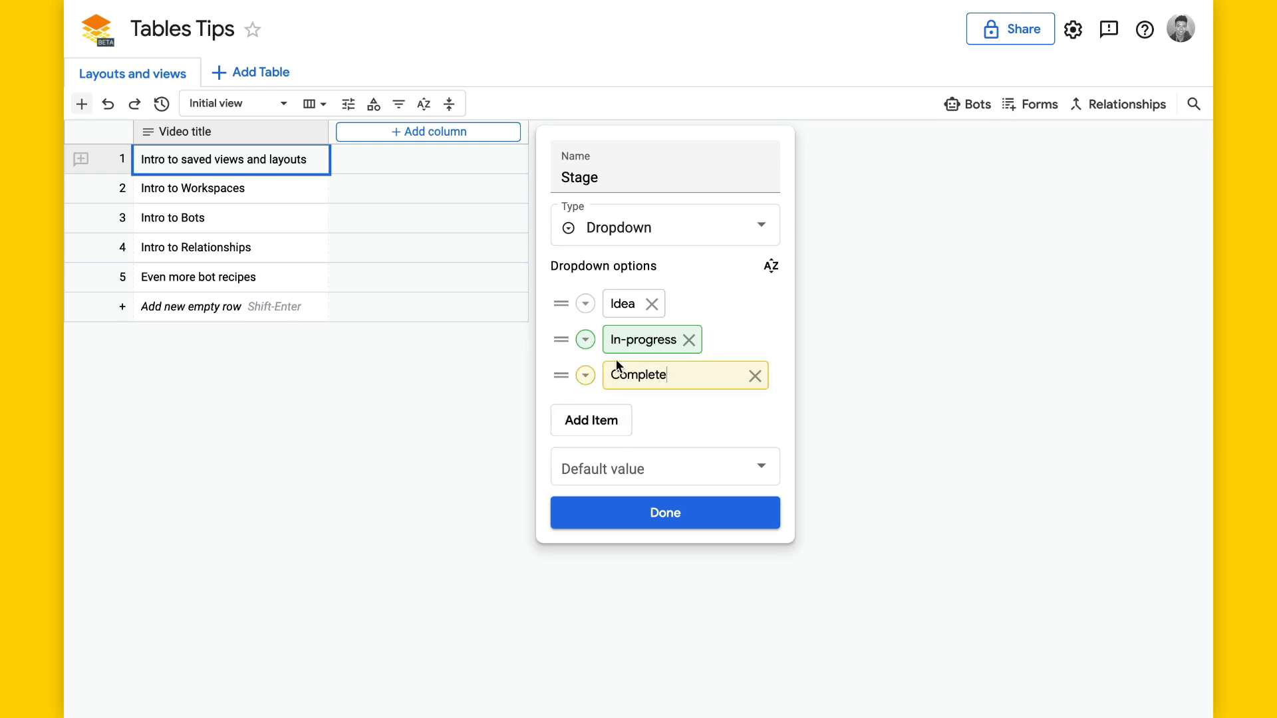
{"action": "key", "text": "Return"}
Color the Complete option bright mint green and the In-progress option solid salmon red
{"action": "left_click", "coordinate": [585, 376]}
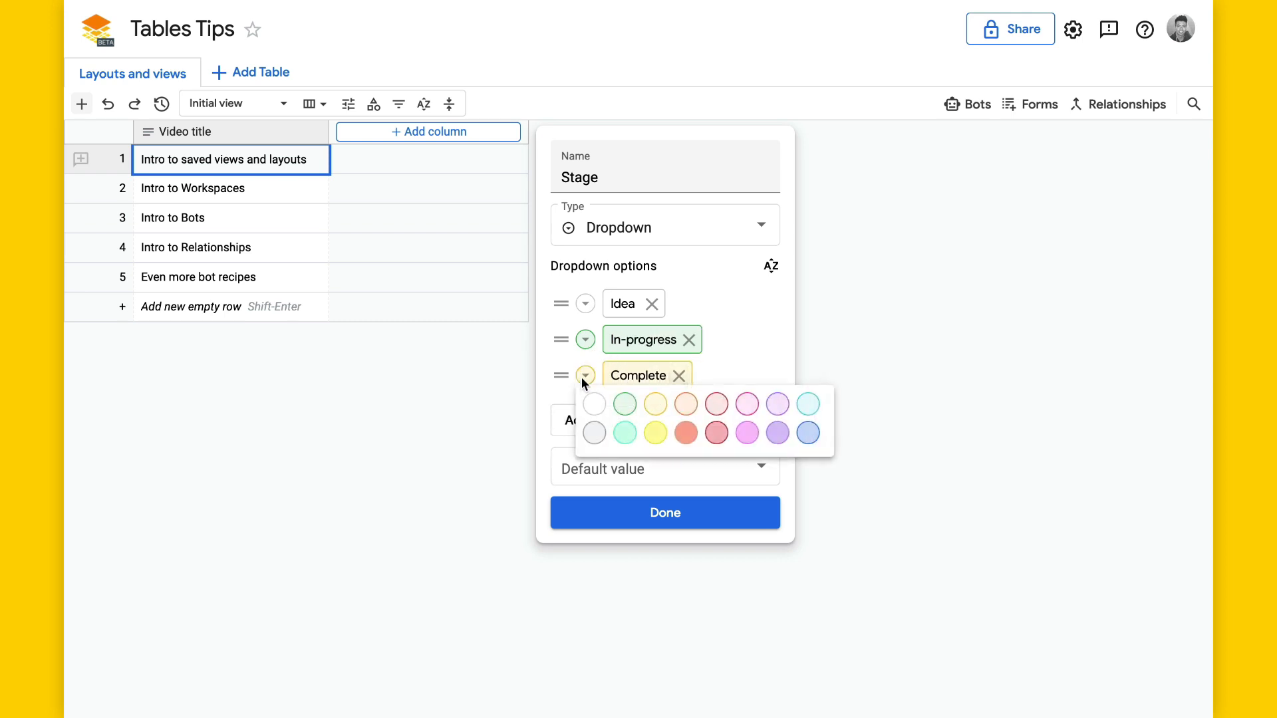
{"action": "left_click", "coordinate": [625, 433]}
{"action": "left_click", "coordinate": [584, 339]}
{"action": "left_click", "coordinate": [685, 397]}
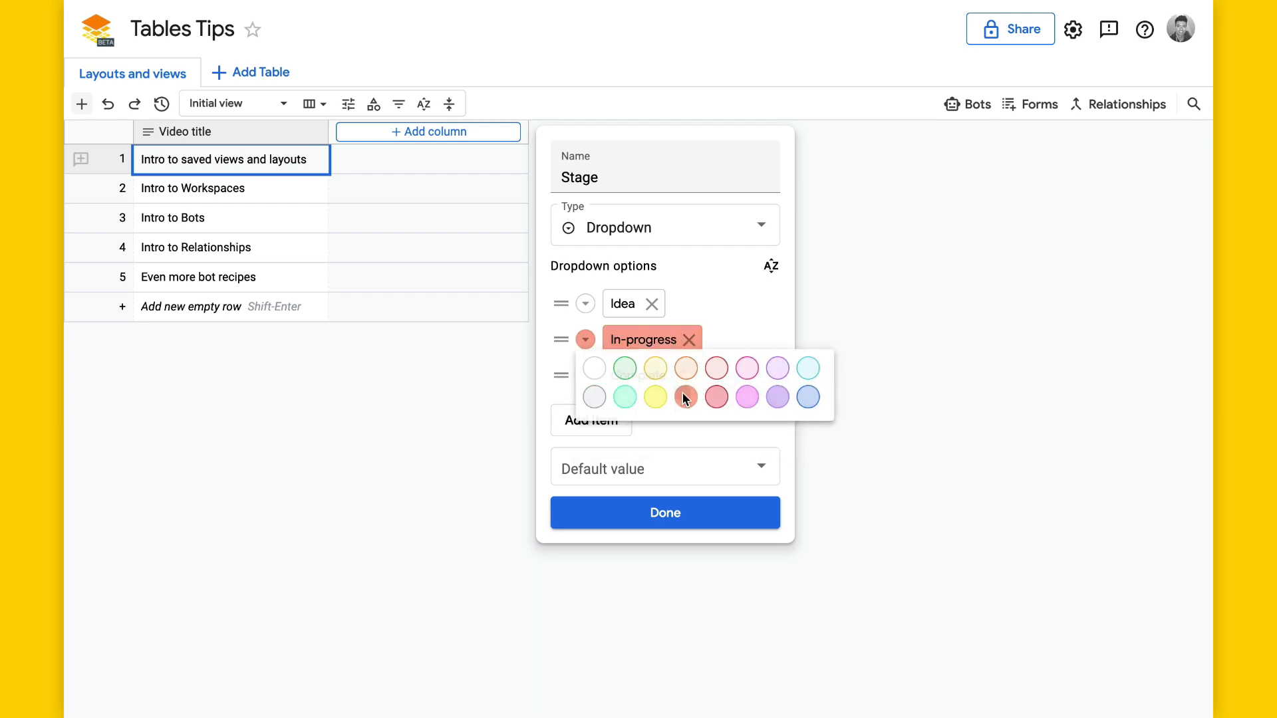
Set the Stage column's default value to Idea and finish creating the column
{"action": "left_click", "coordinate": [683, 476]}
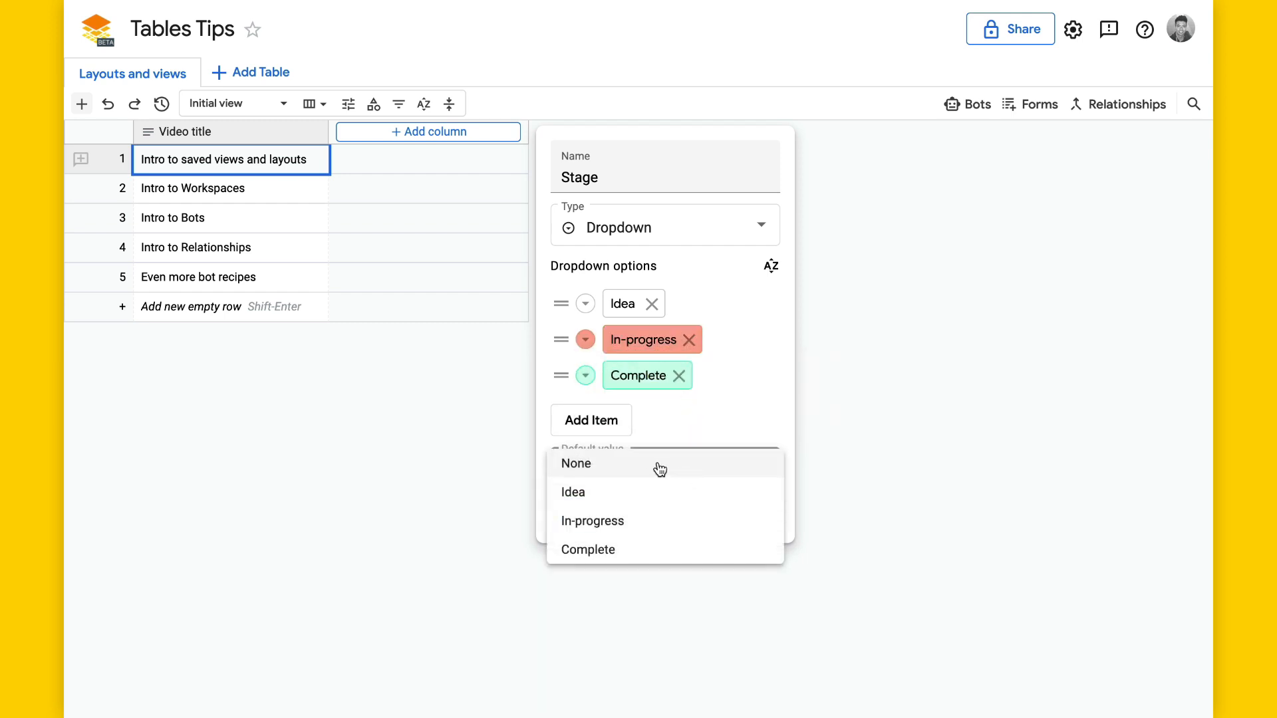
{"action": "left_click", "coordinate": [644, 490]}
{"action": "left_click", "coordinate": [680, 516]}
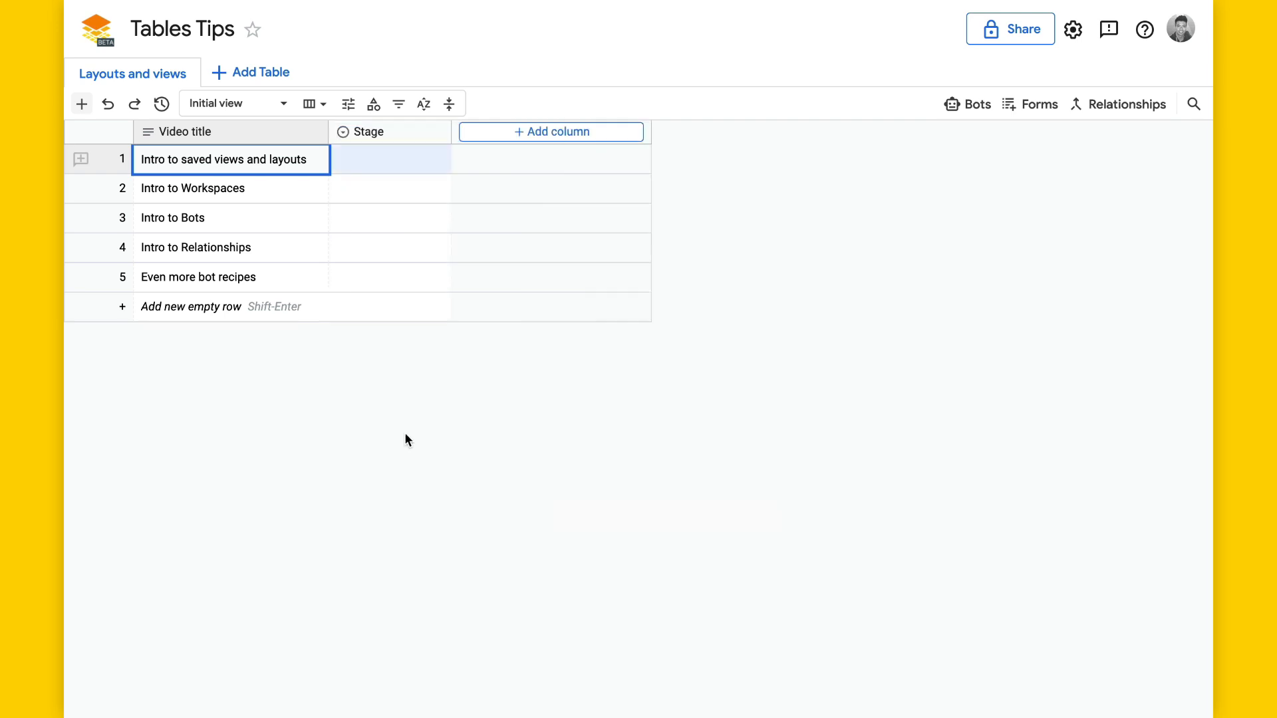
Switch the view to the Kanban Board Layout, keeping Video title and Stage displayed on the cards
{"action": "left_click", "coordinate": [313, 105]}
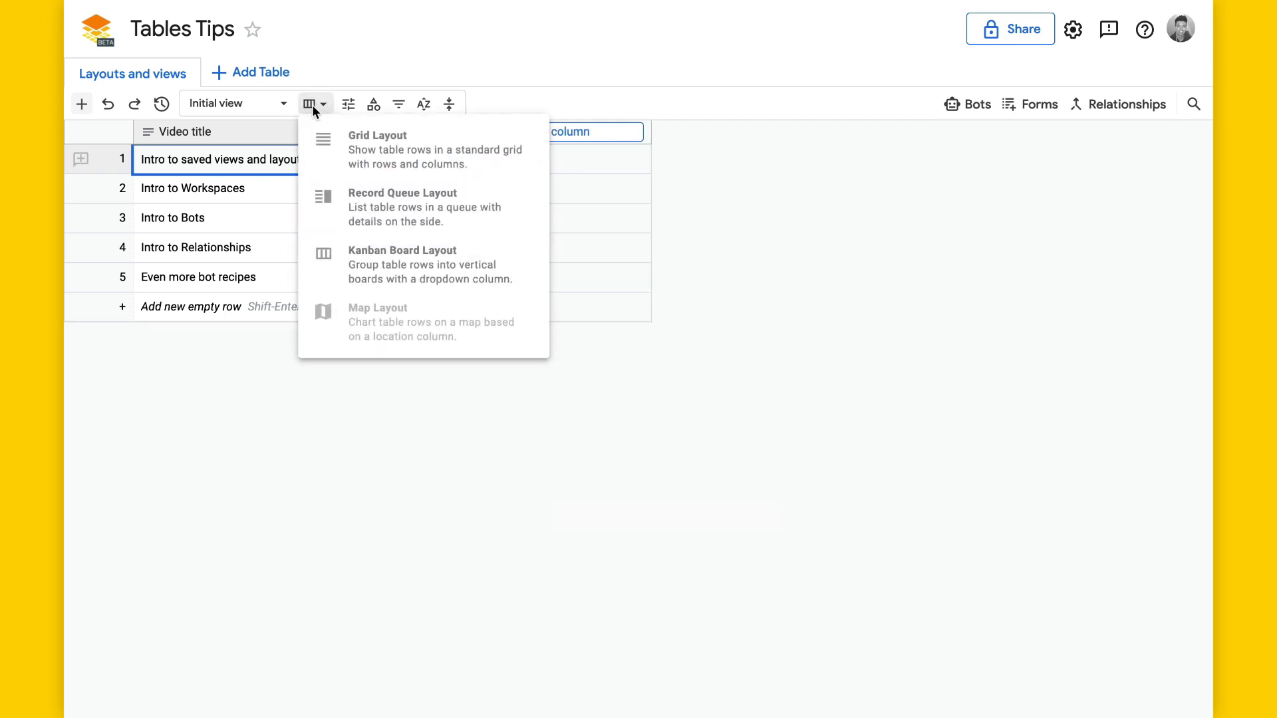
{"action": "left_click", "coordinate": [375, 258]}
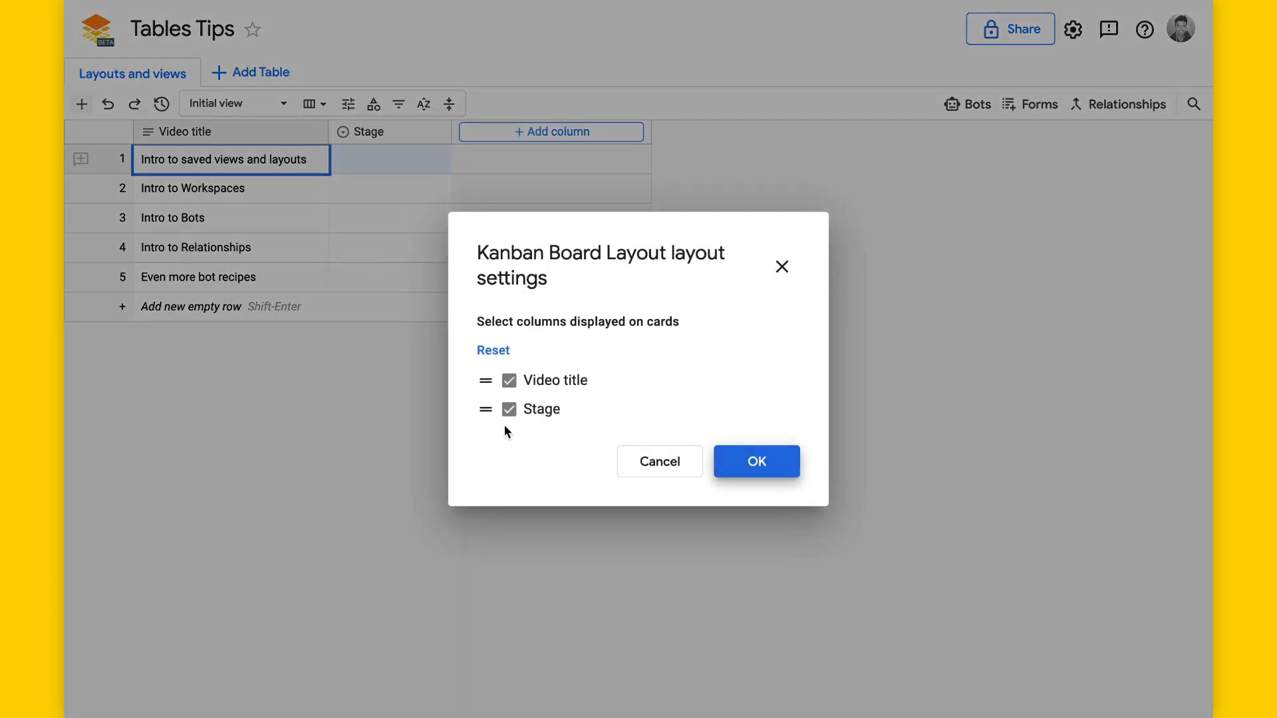
{"action": "left_click", "coordinate": [746, 461]}
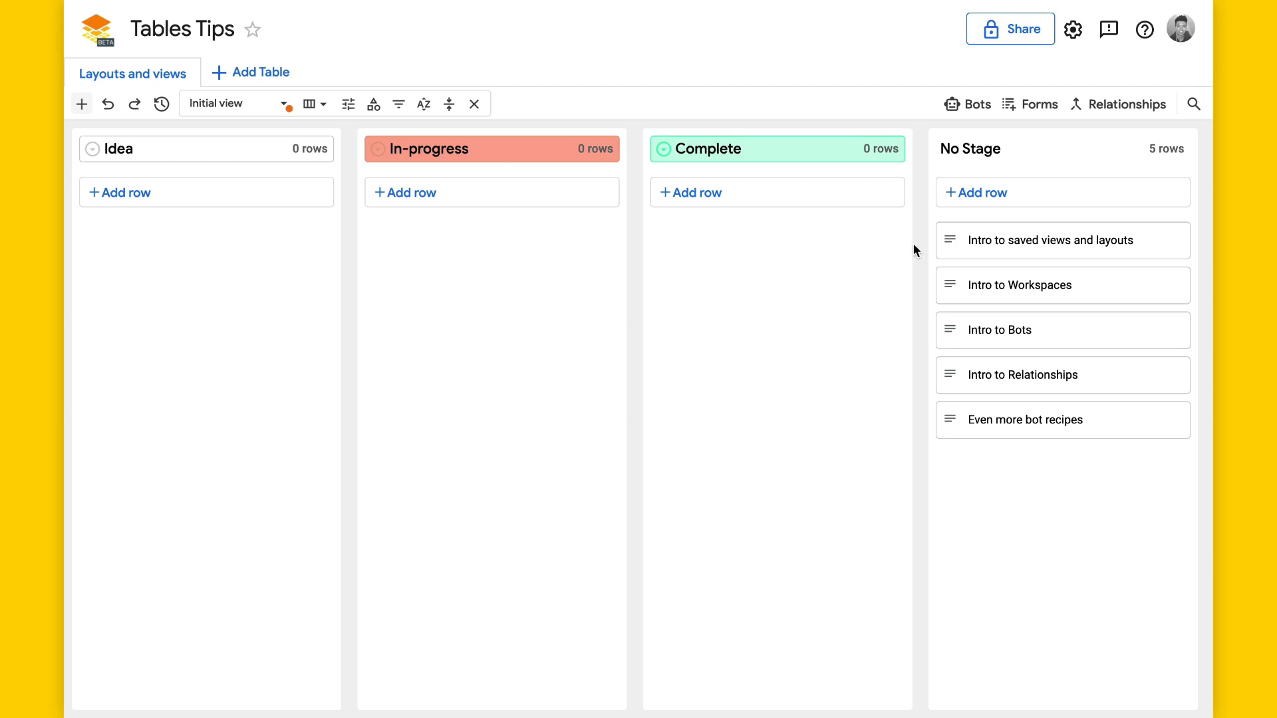
Move the card 'Intro to saved views and layouts' from No Stage to the Idea board and check its record details
{"action": "left_click", "coordinate": [979, 246]}
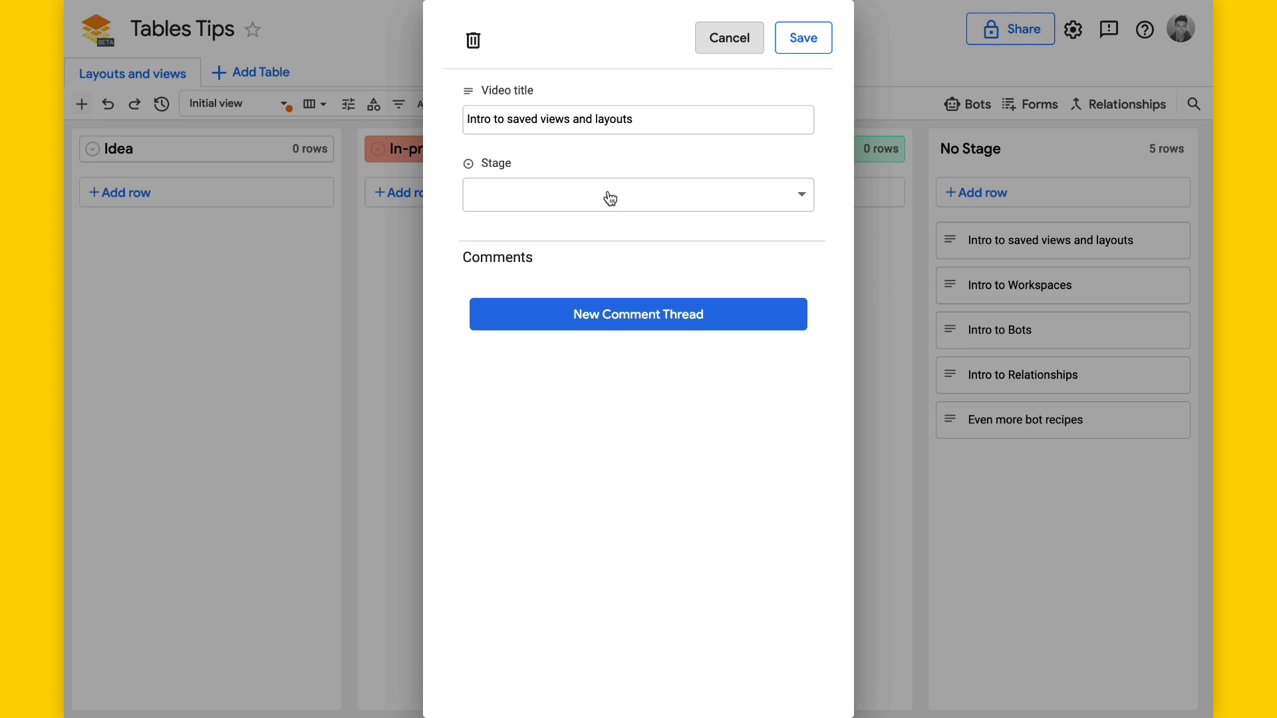
{"action": "left_click", "coordinate": [725, 40]}
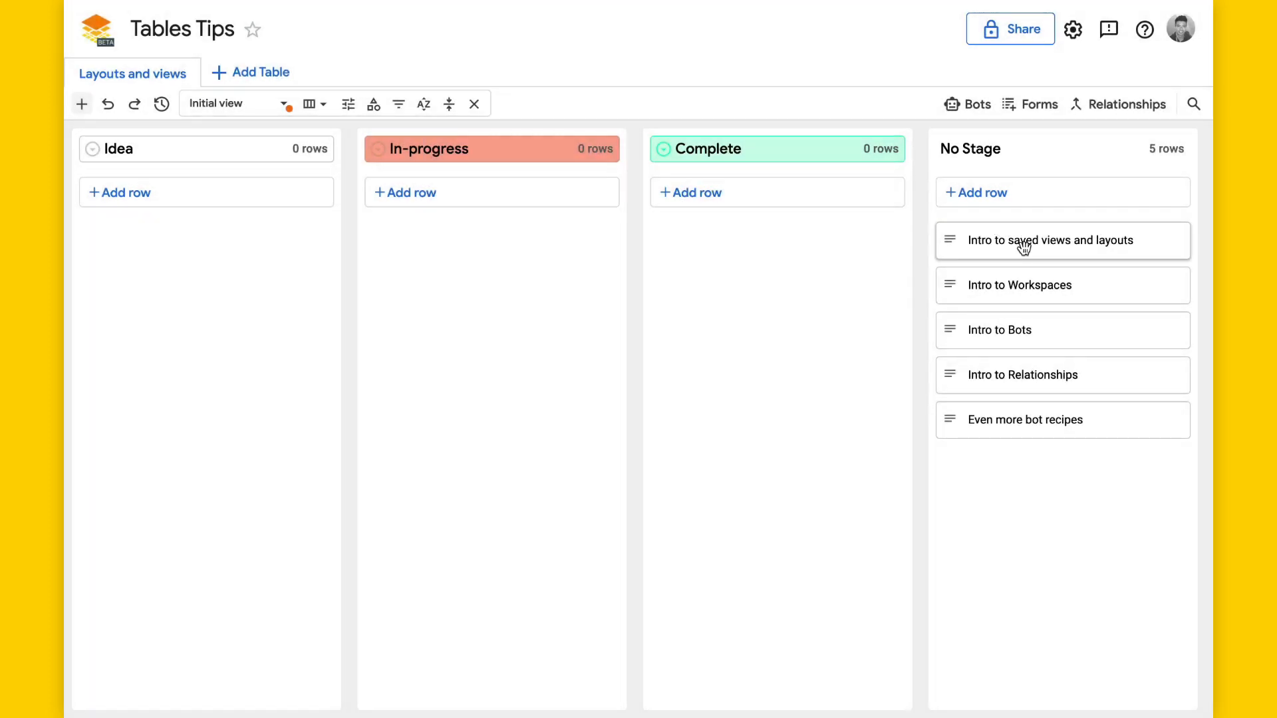
{"action": "left_click_drag", "start_coordinate": [1052, 252], "coordinate": [228, 249]}
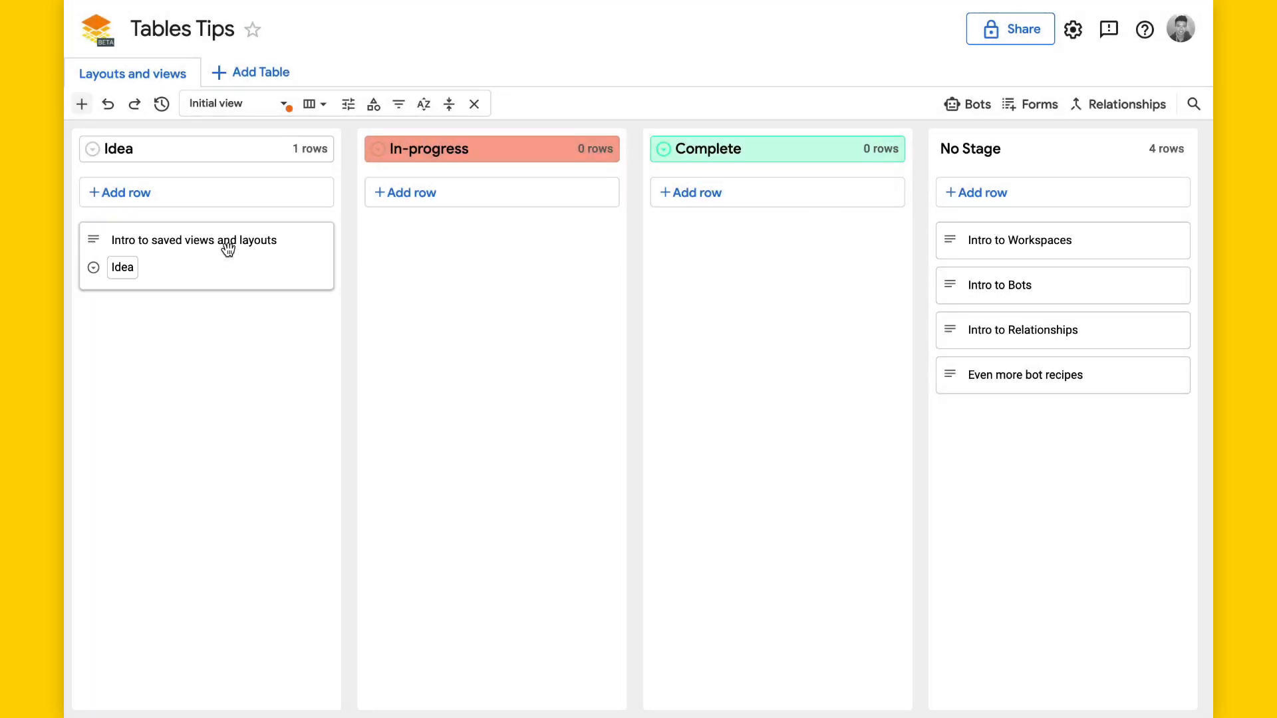
{"action": "left_click", "coordinate": [160, 259]}
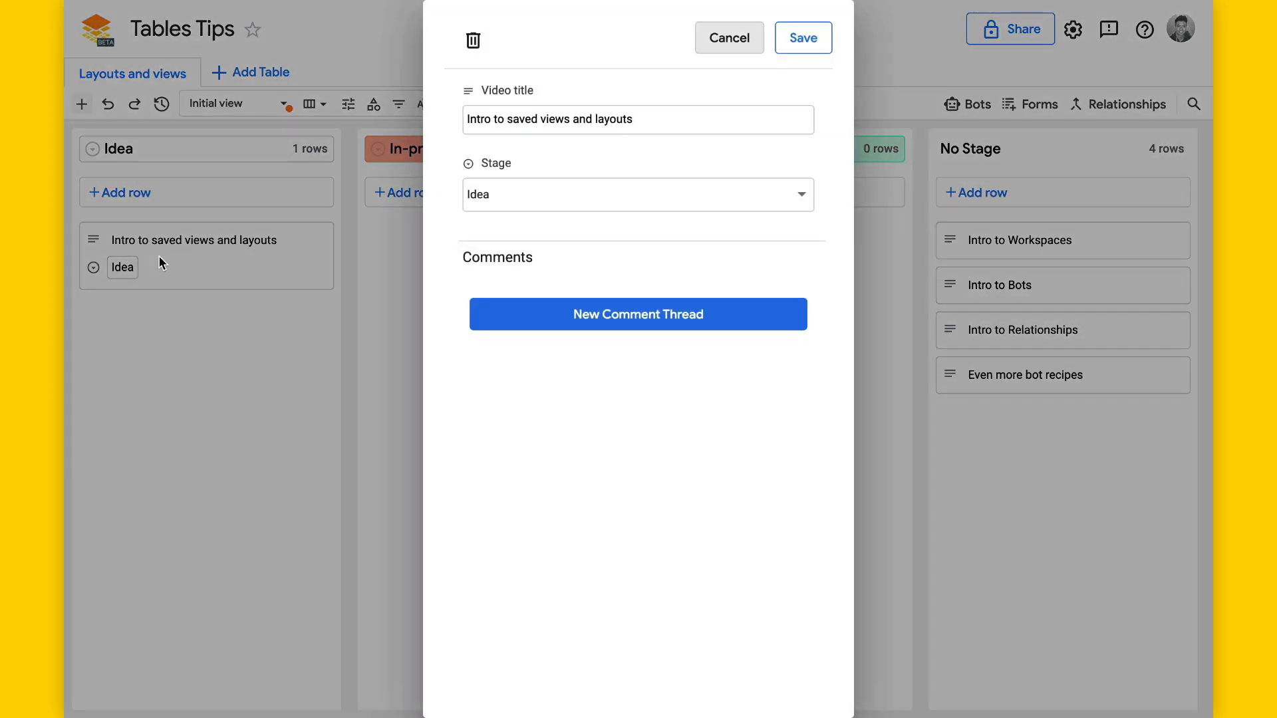
{"action": "left_click", "coordinate": [719, 41]}
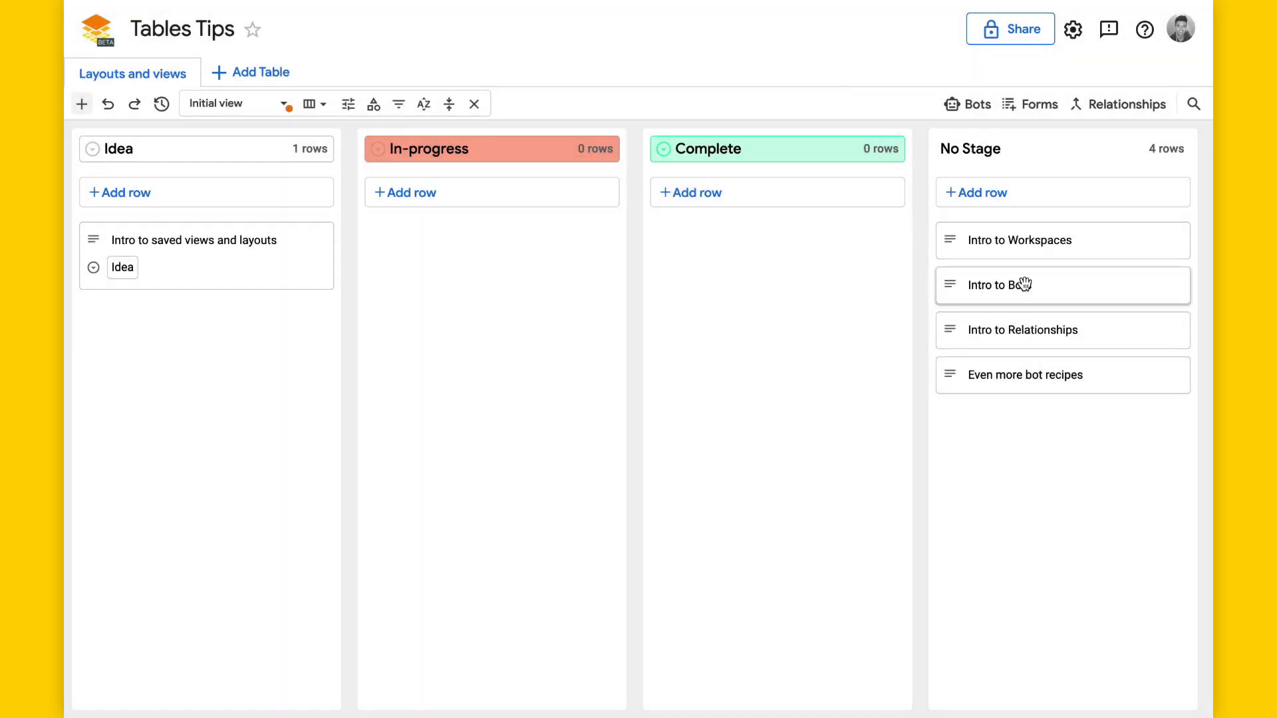
Set the Stage of 'Intro to Bots' to Idea in its record details and save the record
{"action": "left_click", "coordinate": [1021, 292]}
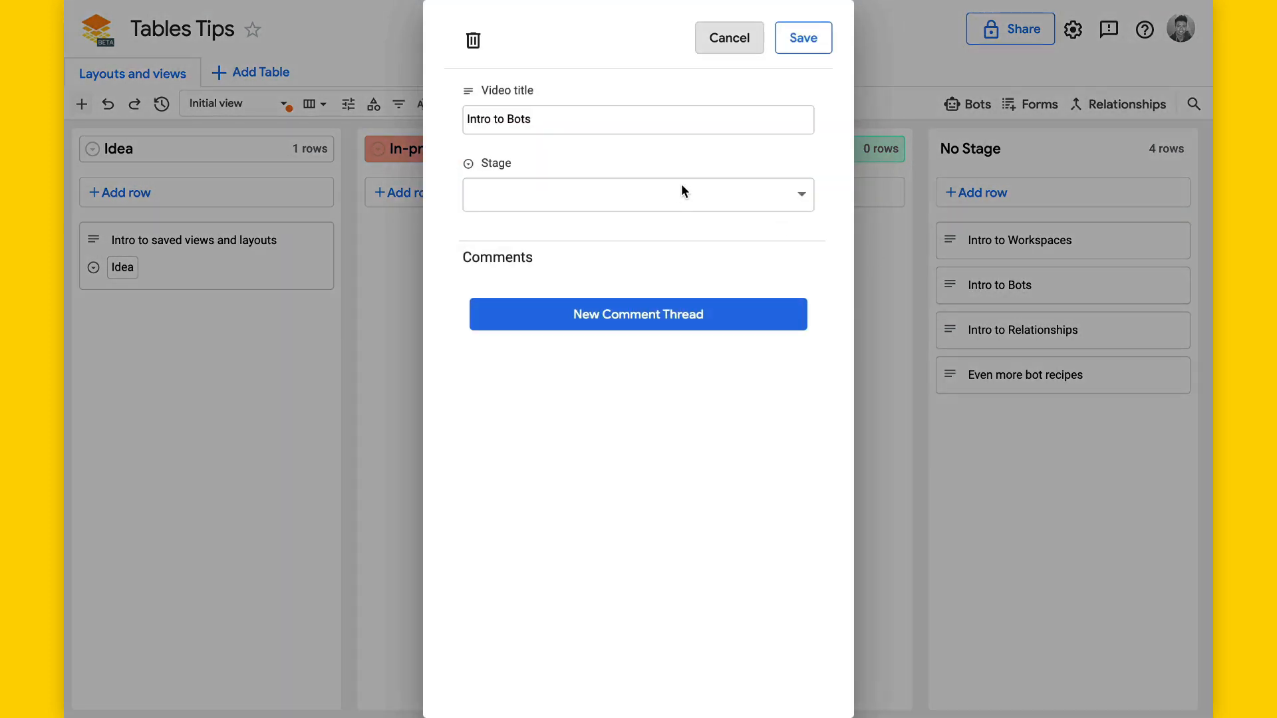
{"action": "left_click", "coordinate": [681, 191]}
{"action": "left_click", "coordinate": [546, 230]}
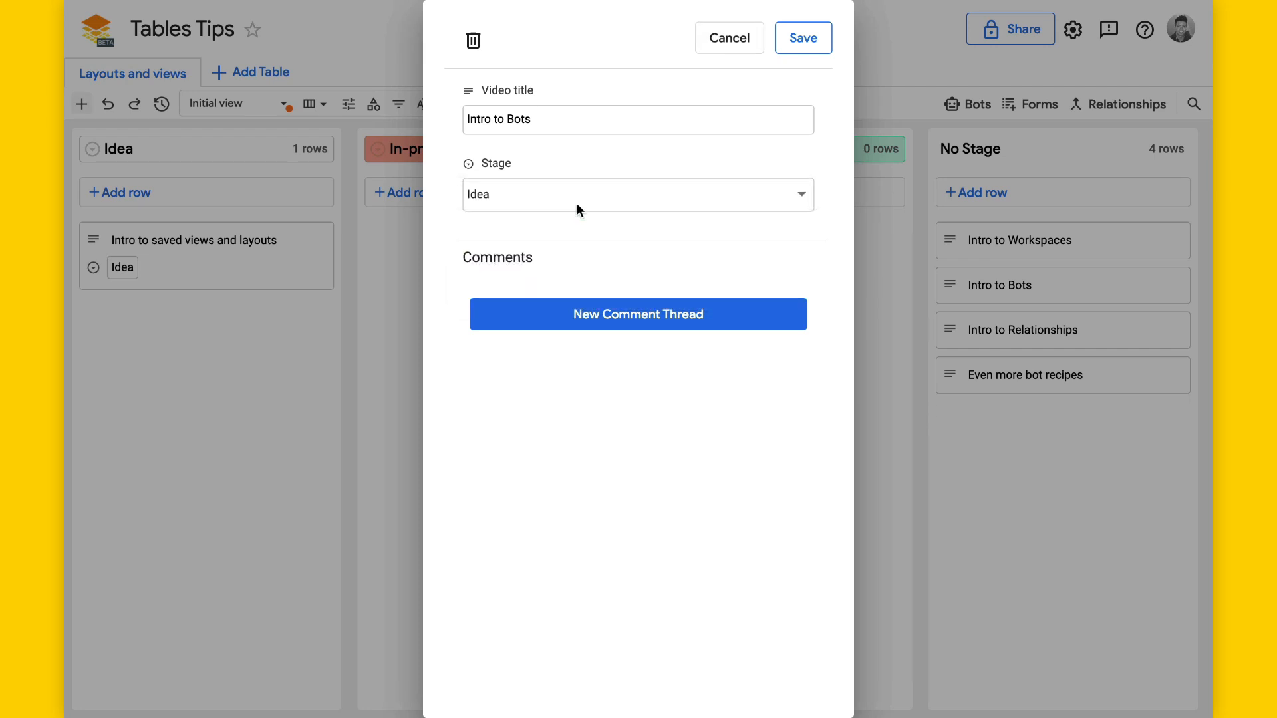
{"action": "left_click", "coordinate": [808, 42]}
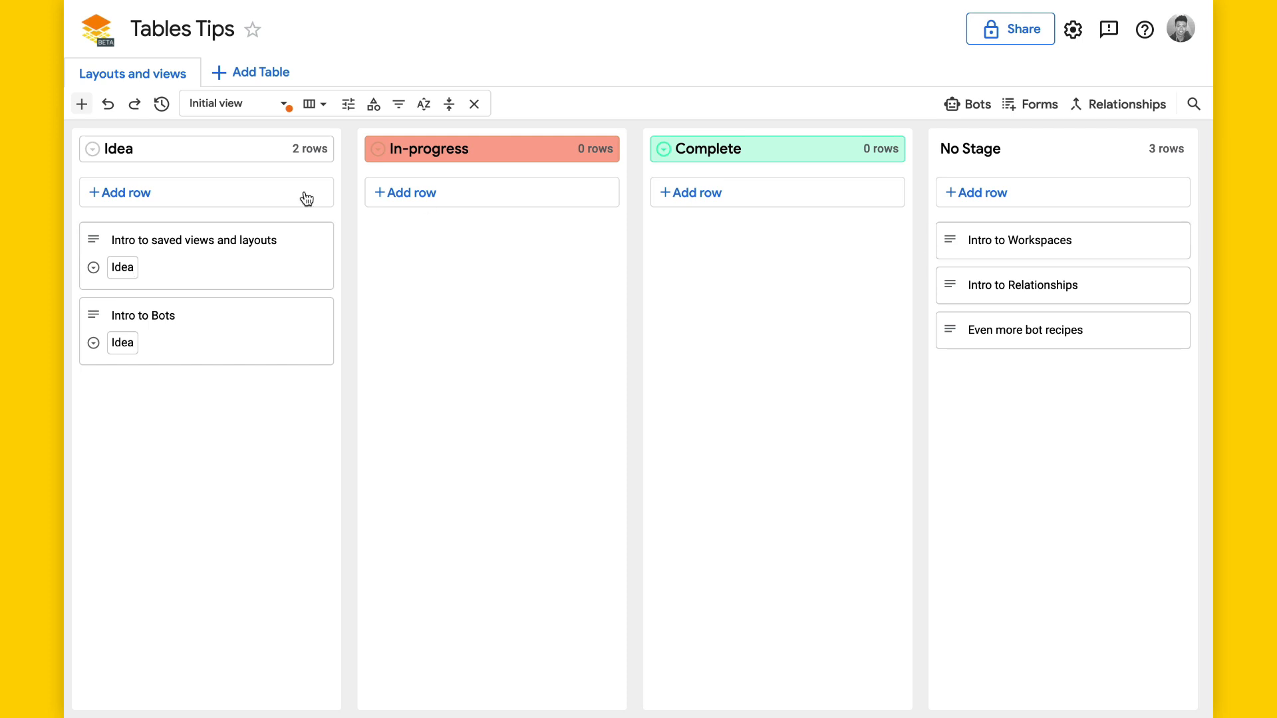
Sort the cards by stage: 'Intro to saved views and layouts' to In-progress, 'Intro to Workspaces' to Complete, the remaining No Stage cards to Idea
{"action": "left_click_drag", "start_coordinate": [205, 251], "coordinate": [492, 273]}
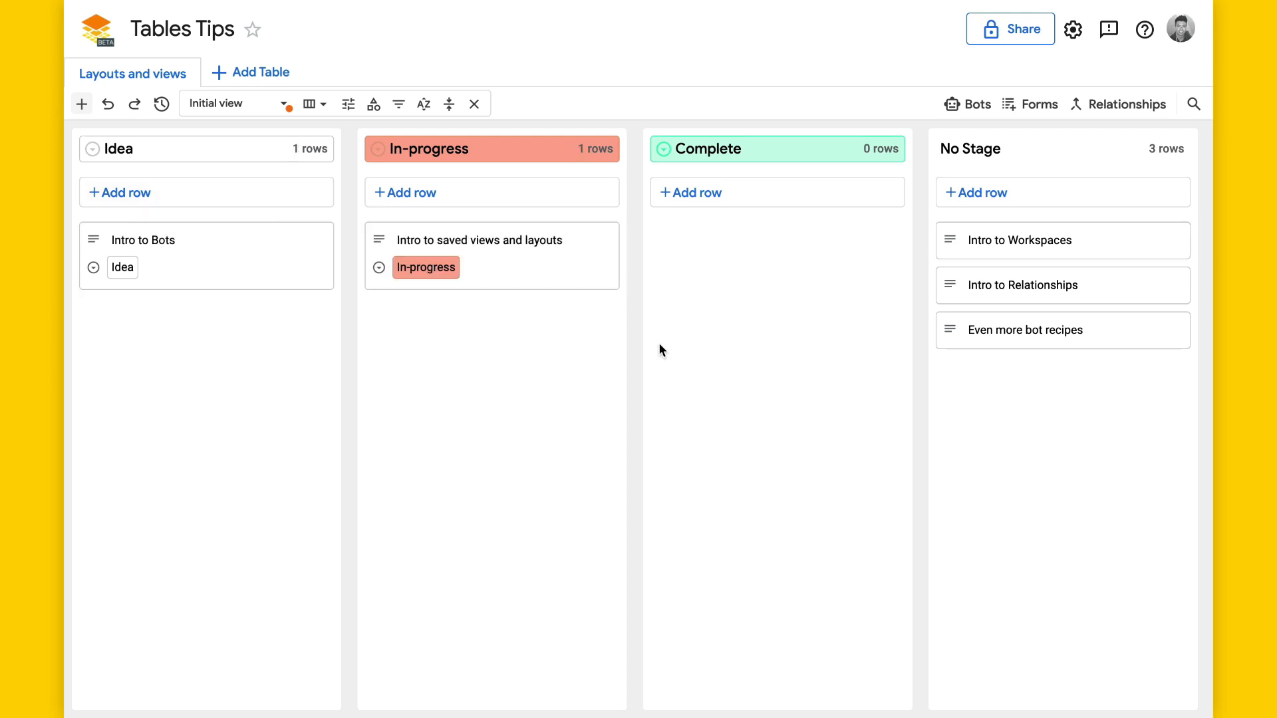
{"action": "left_click_drag", "start_coordinate": [1047, 239], "coordinate": [140, 389]}
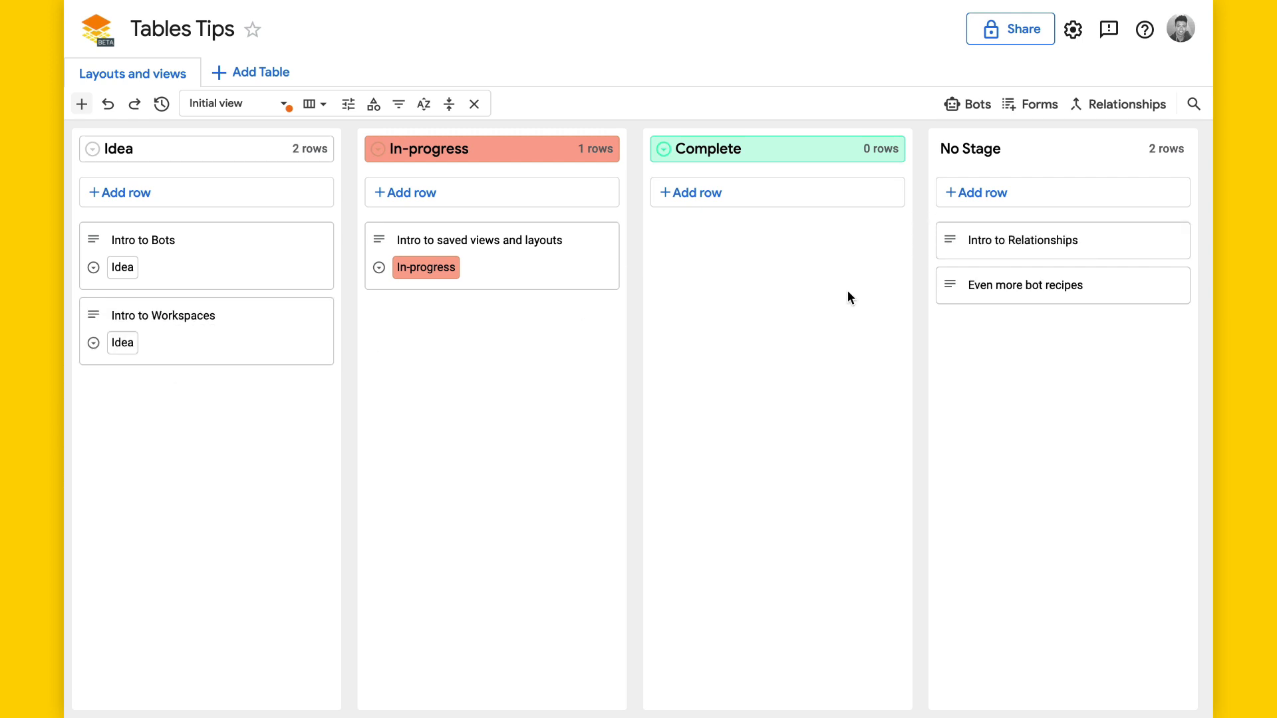
{"action": "left_click_drag", "start_coordinate": [1120, 240], "coordinate": [298, 391]}
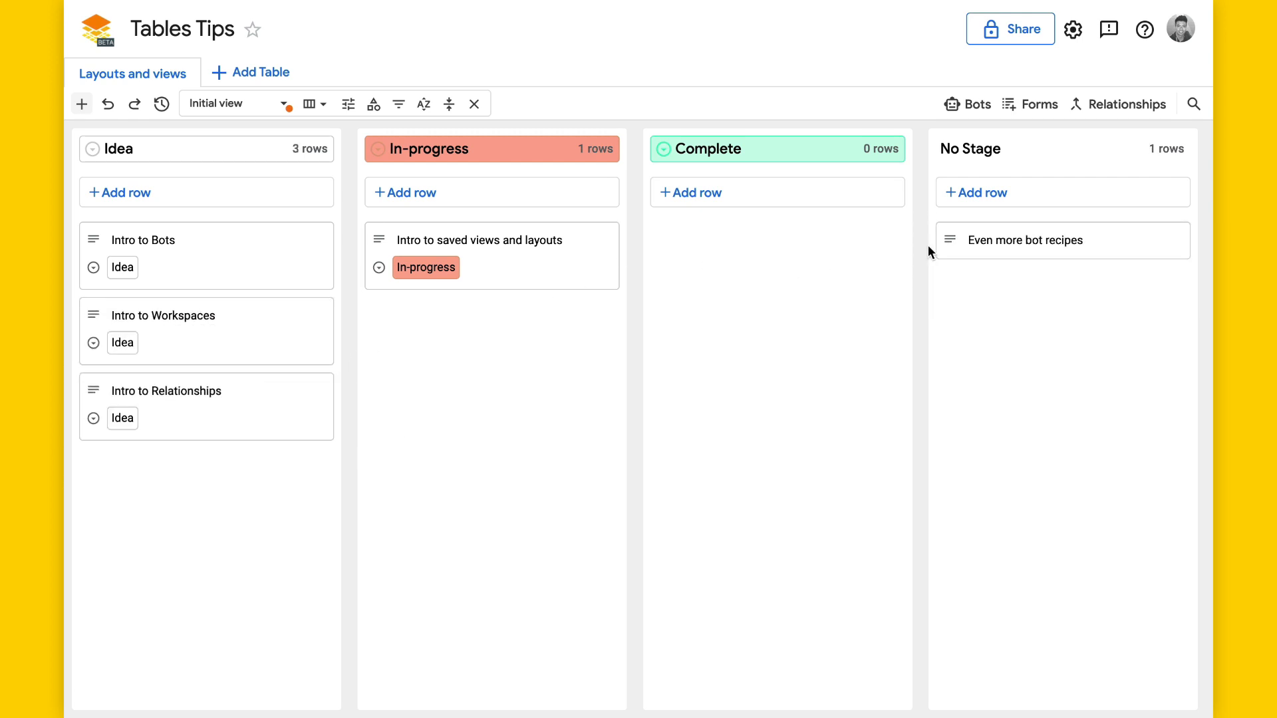
{"action": "left_click_drag", "start_coordinate": [931, 243], "coordinate": [134, 473]}
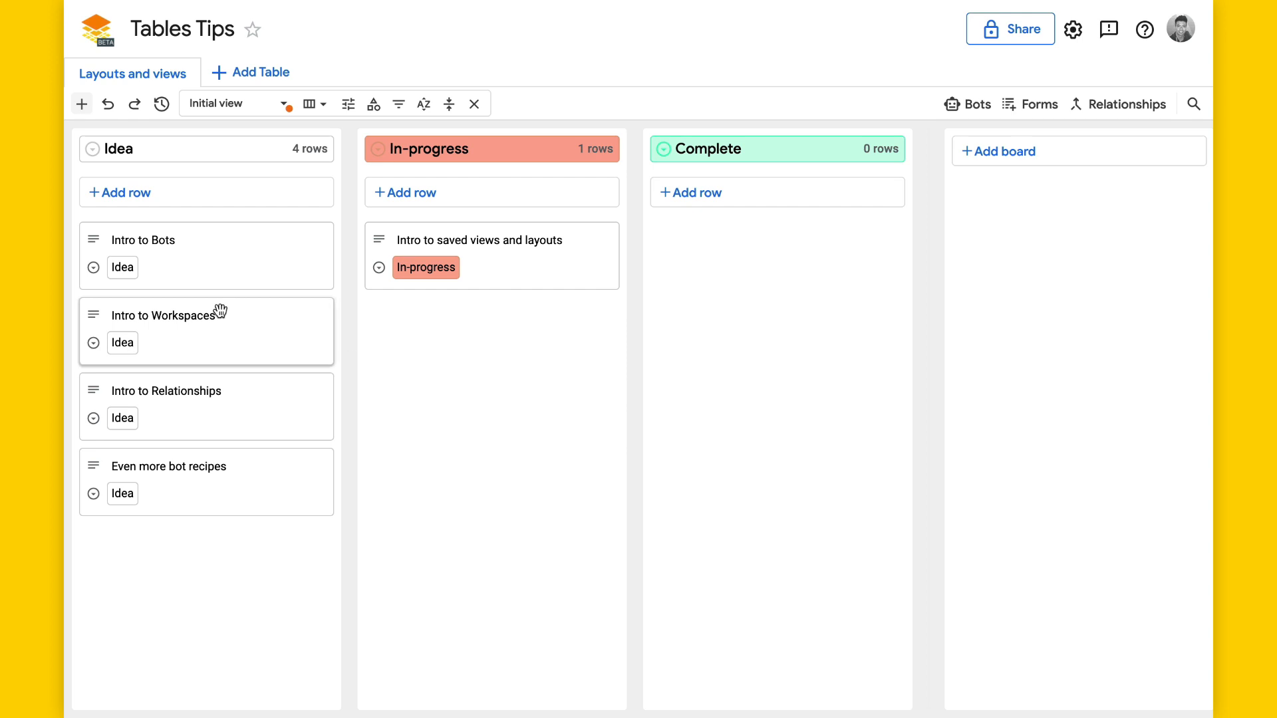
{"action": "left_click_drag", "start_coordinate": [154, 320], "coordinate": [732, 243]}
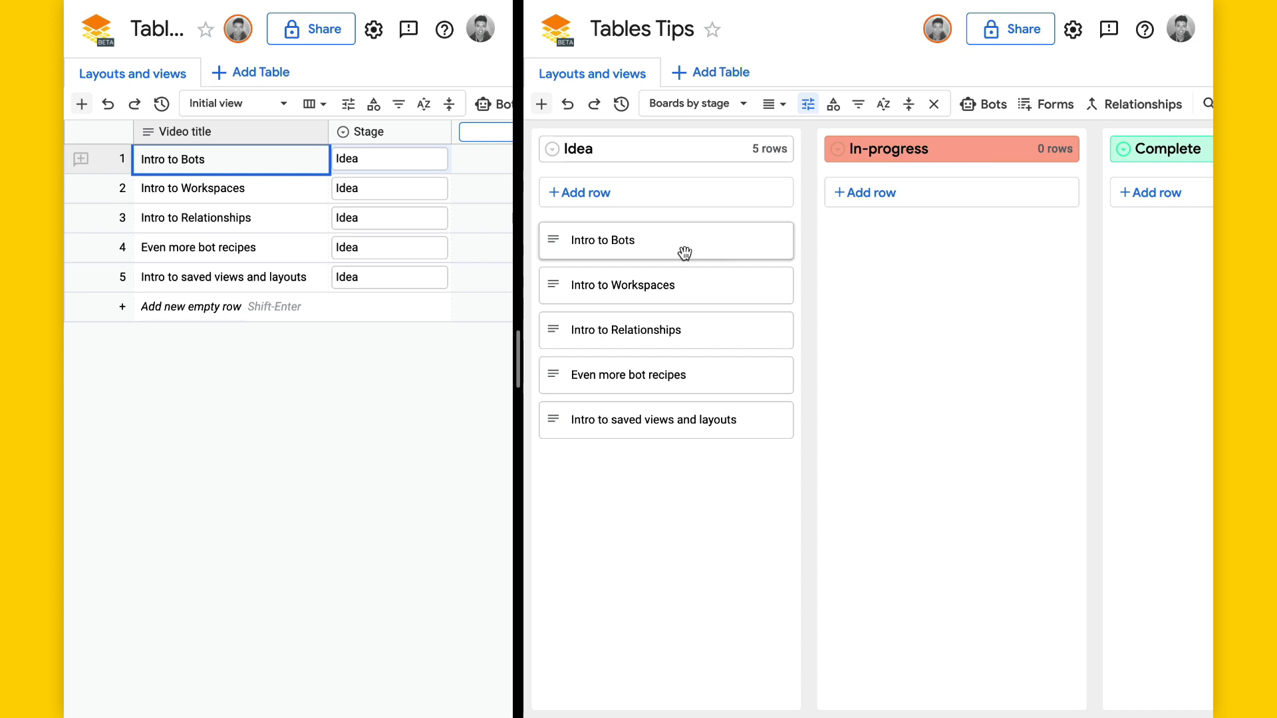
In the Boards by stage view, move 'Intro to Bots' to In-progress and 'Intro to Workspaces' to Complete
{"action": "left_click_drag", "start_coordinate": [663, 256], "coordinate": [952, 248]}
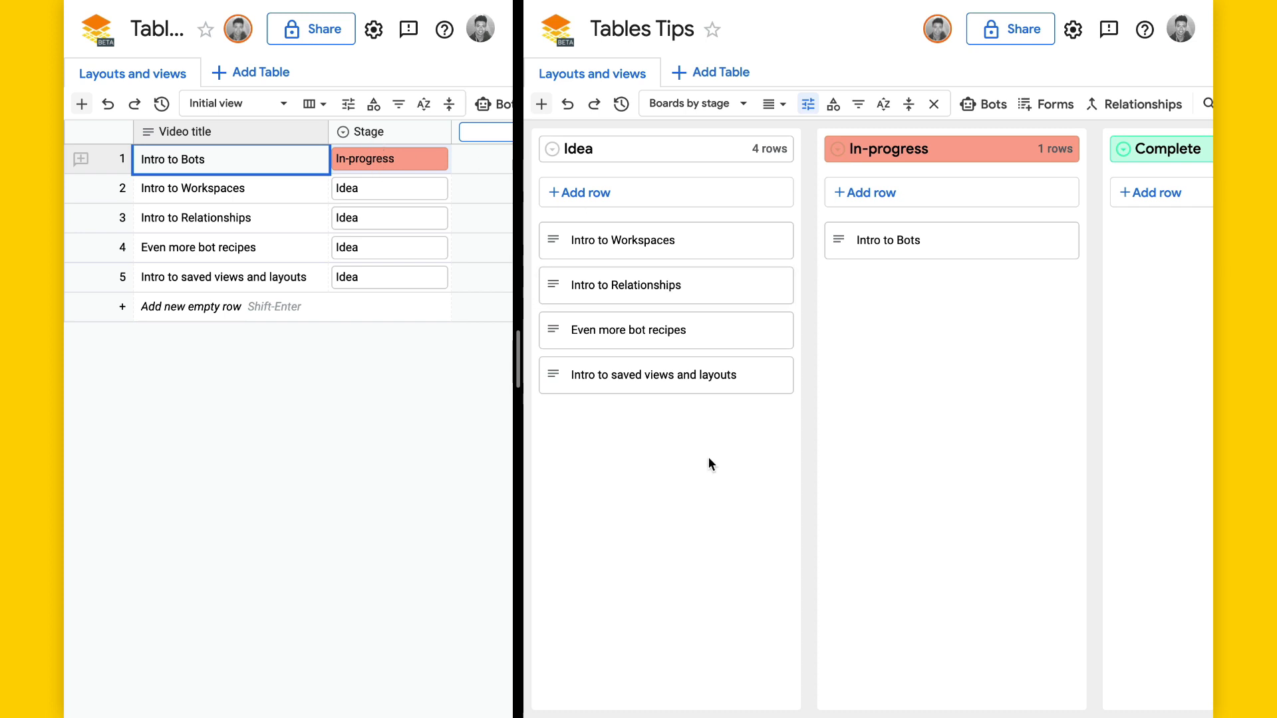
{"action": "left_click_drag", "start_coordinate": [596, 240], "coordinate": [1141, 246]}
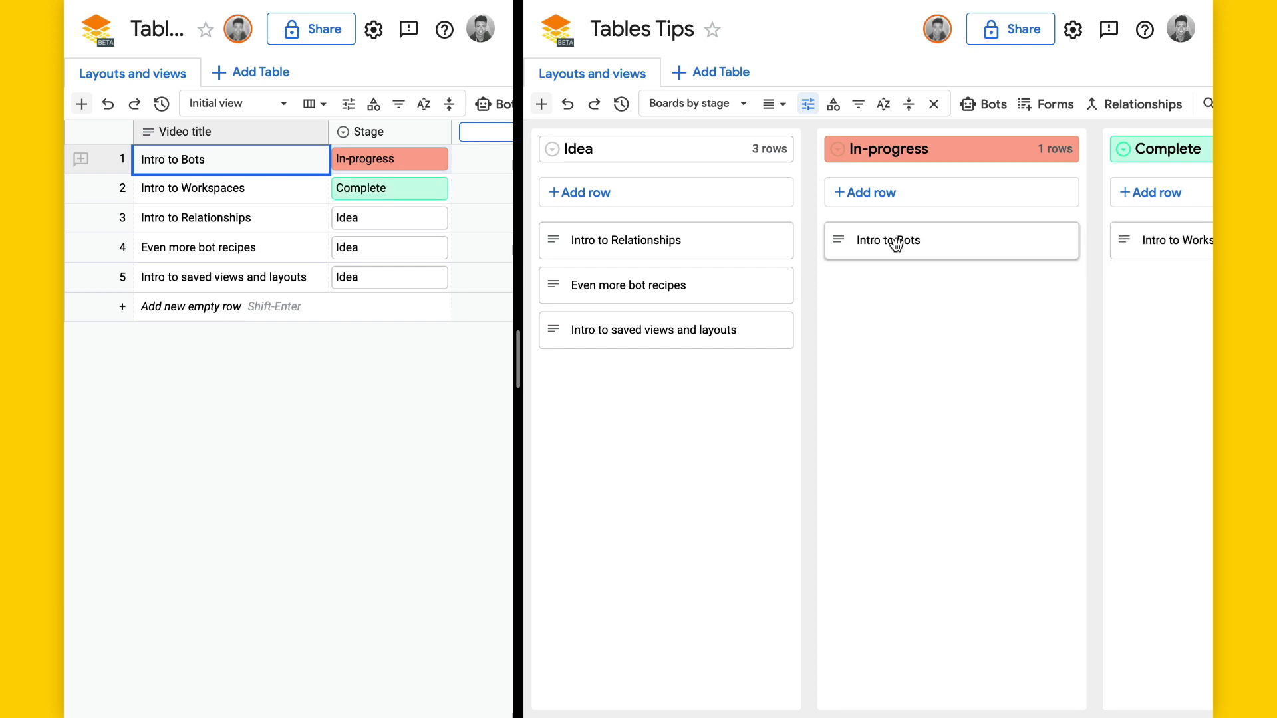
Return the card 'Intro to Bots' to the Idea board and move 'Intro to saved views and layouts' to In-progress
{"action": "left_click_drag", "start_coordinate": [900, 242], "coordinate": [641, 231]}
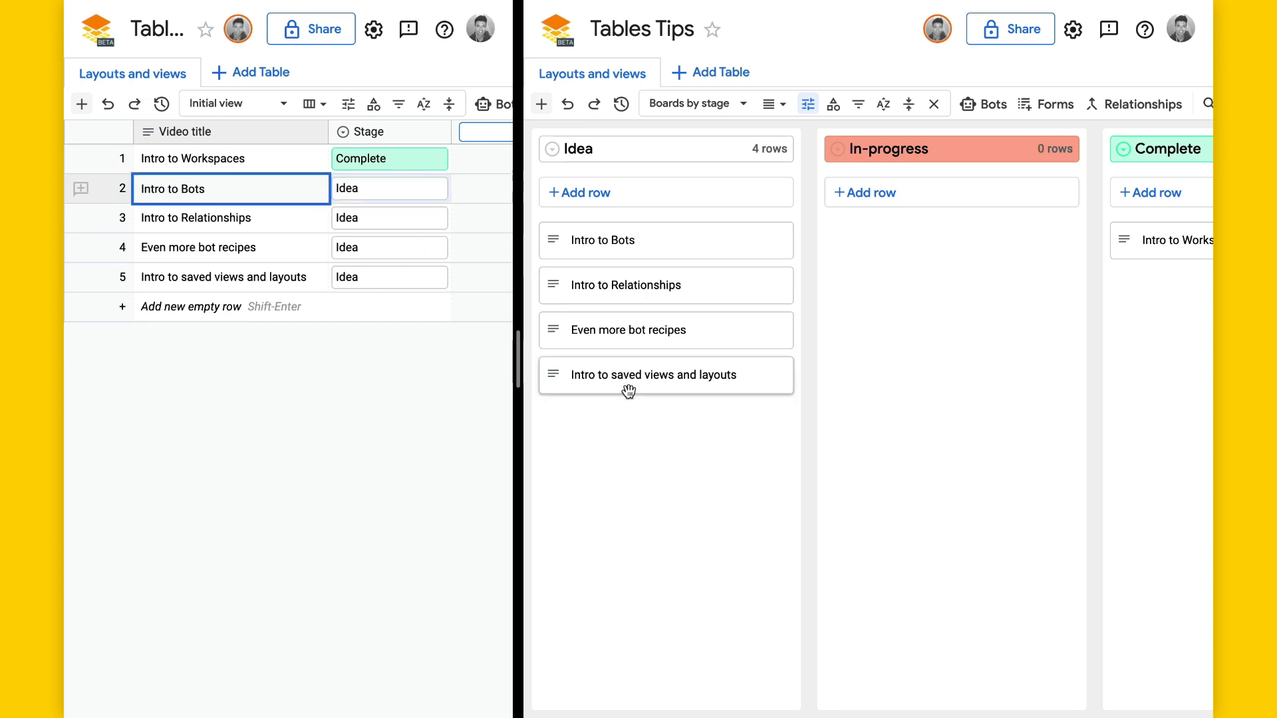
{"action": "left_click_drag", "start_coordinate": [625, 389], "coordinate": [916, 284]}
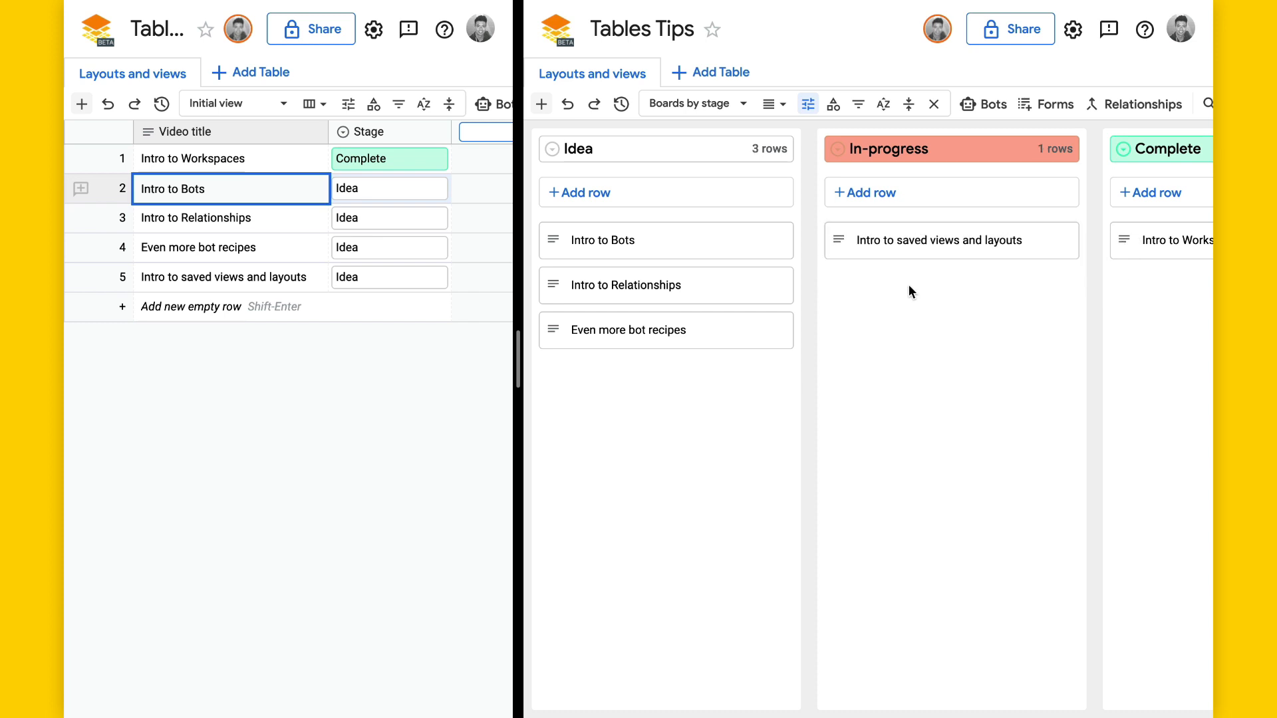
Set the Stage of 'Intro to saved views and layouts' to Complete in its record details and save the record
{"action": "left_click", "coordinate": [929, 248]}
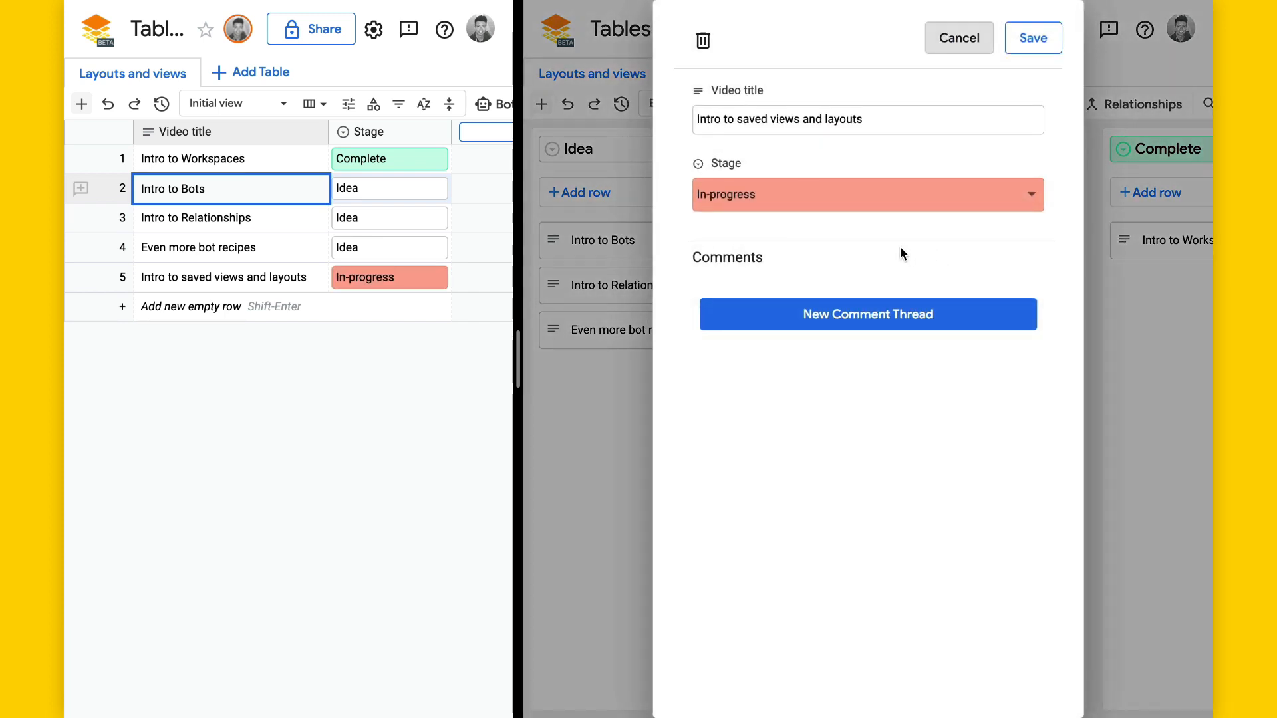
{"action": "left_click", "coordinate": [894, 202]}
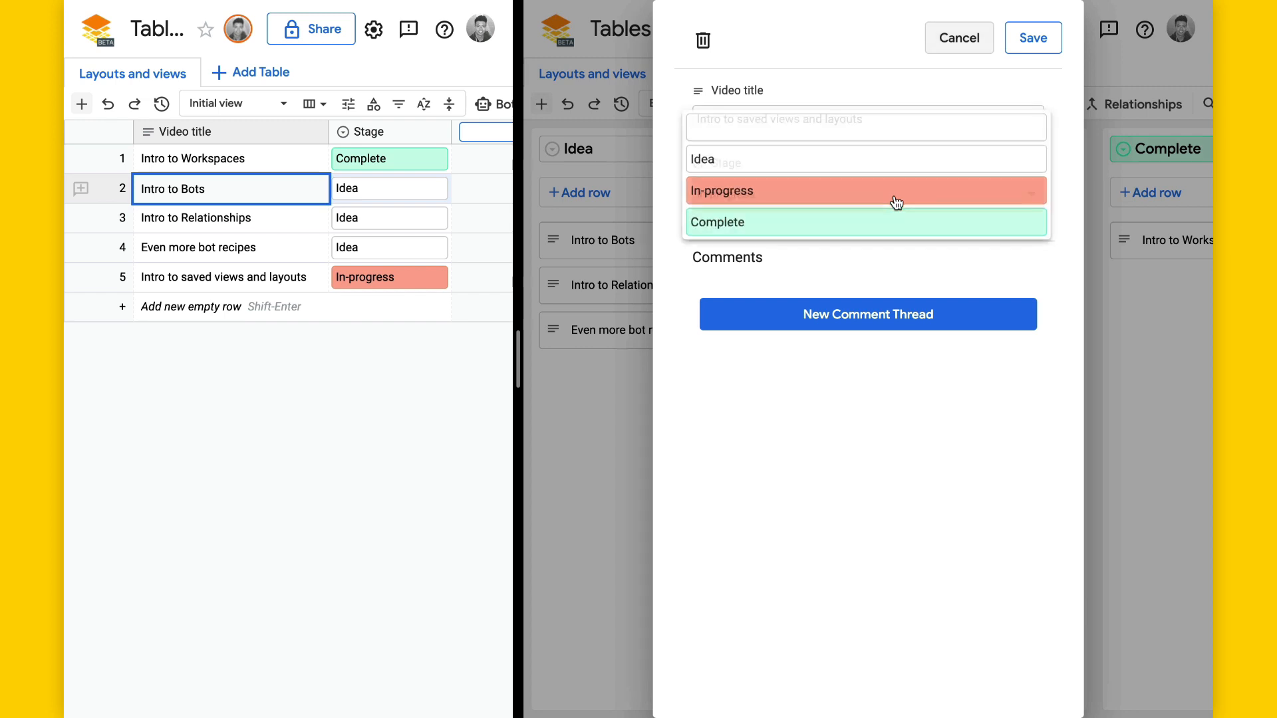
{"action": "left_click", "coordinate": [855, 231]}
{"action": "left_click", "coordinate": [1032, 37]}
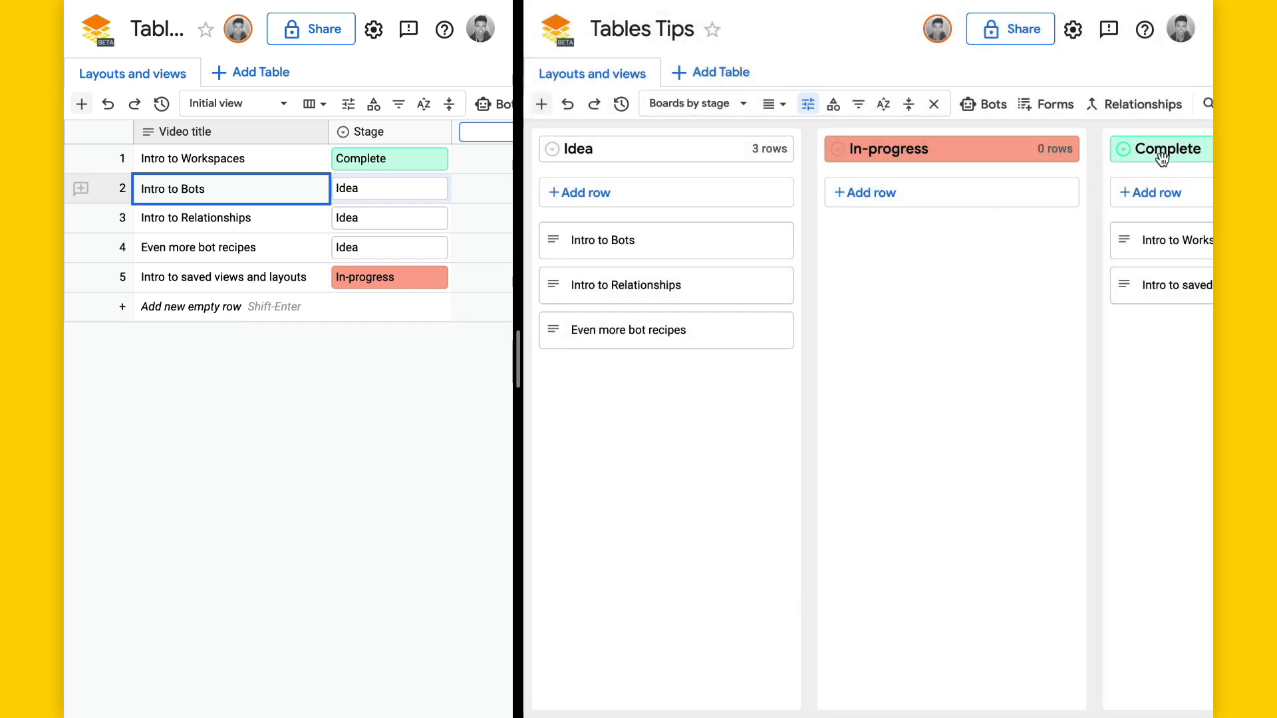
Set the Stage of 'Intro to Bots' to In-progress directly in the grid of the Initial view
{"action": "left_click", "coordinate": [379, 250]}
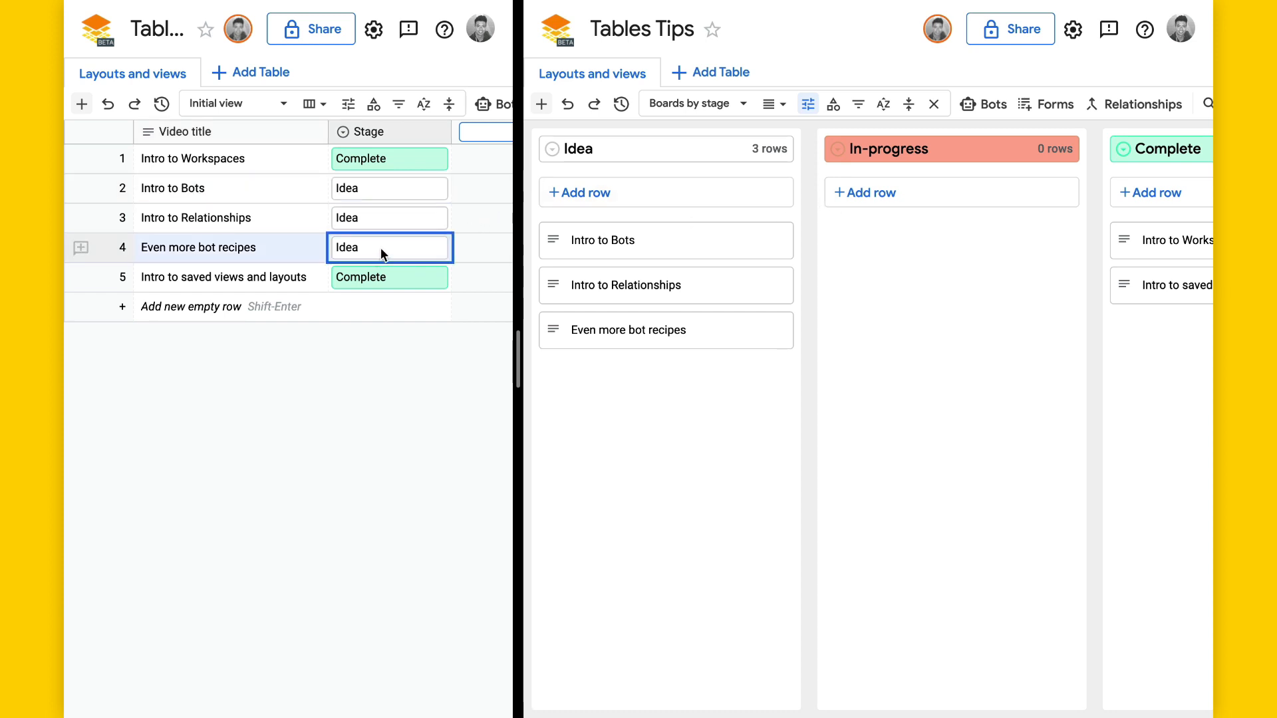
{"action": "left_click", "coordinate": [428, 191]}
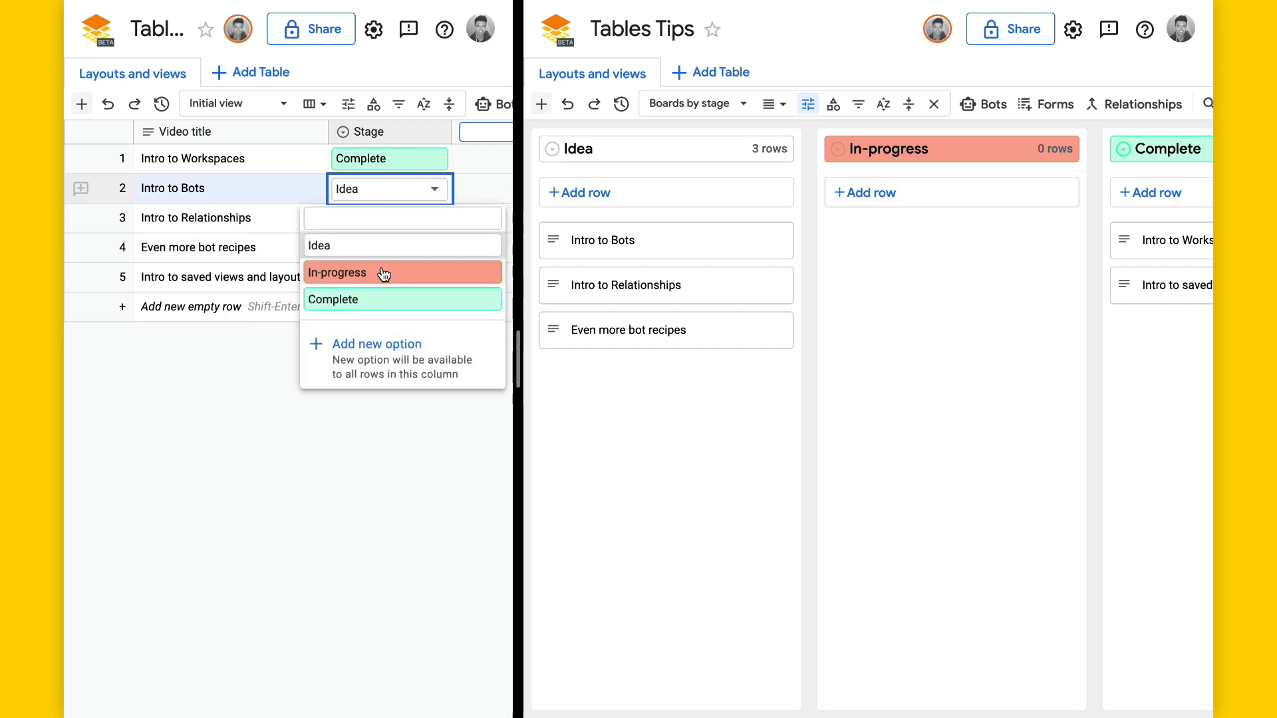
{"action": "left_click", "coordinate": [379, 274]}
Show the table in Kanban Board Layout and hide the Stage column on the cards, leaving only Video title displayed
{"action": "left_click", "coordinate": [314, 250]}
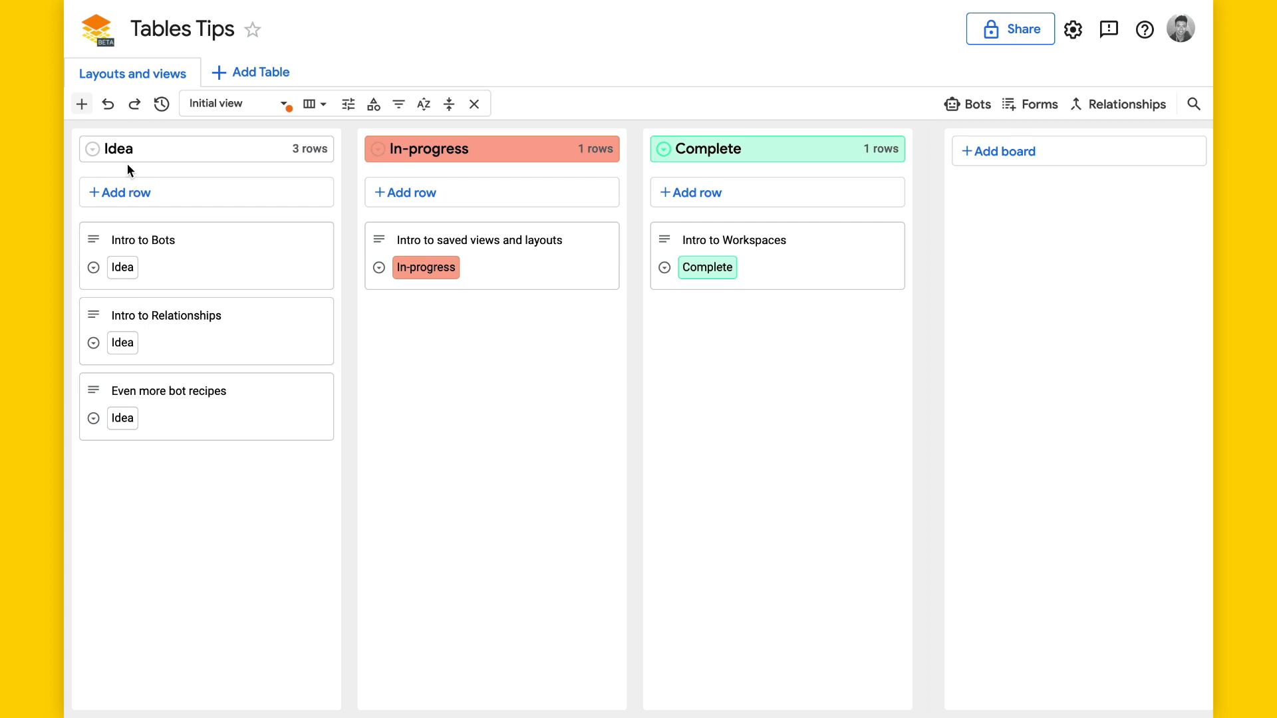
{"action": "left_click", "coordinate": [349, 105]}
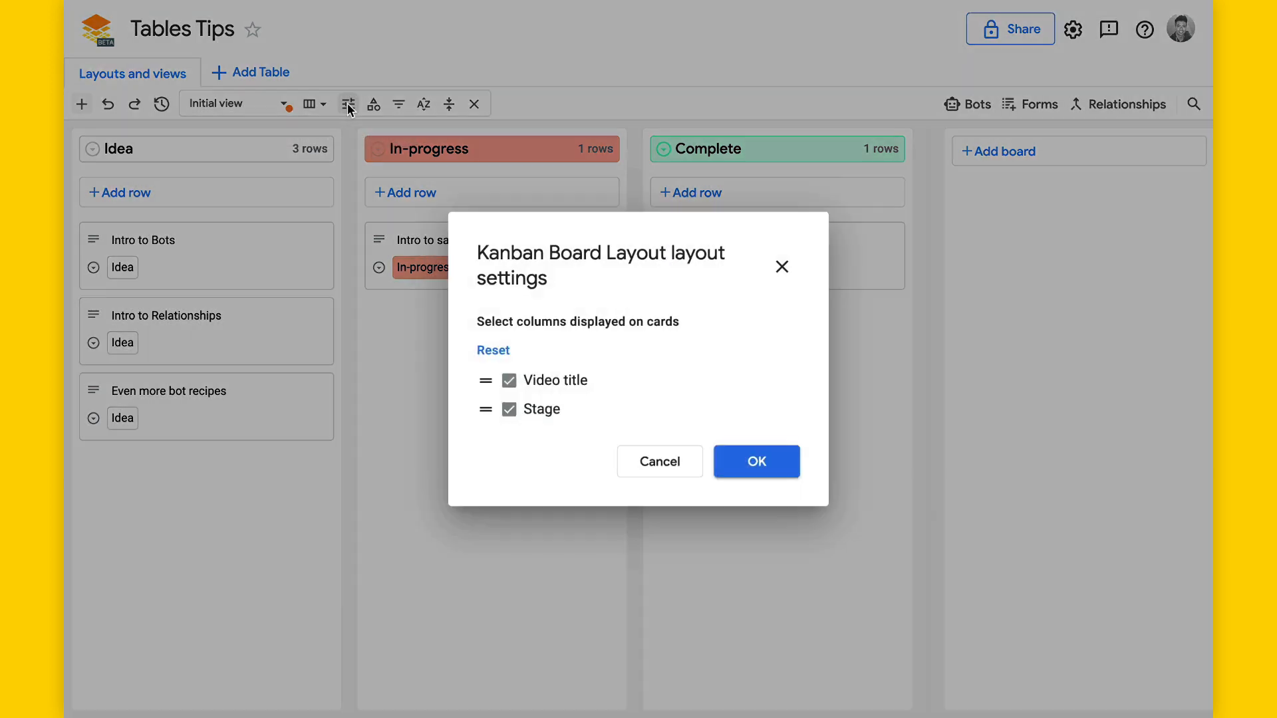
{"action": "left_click", "coordinate": [545, 410]}
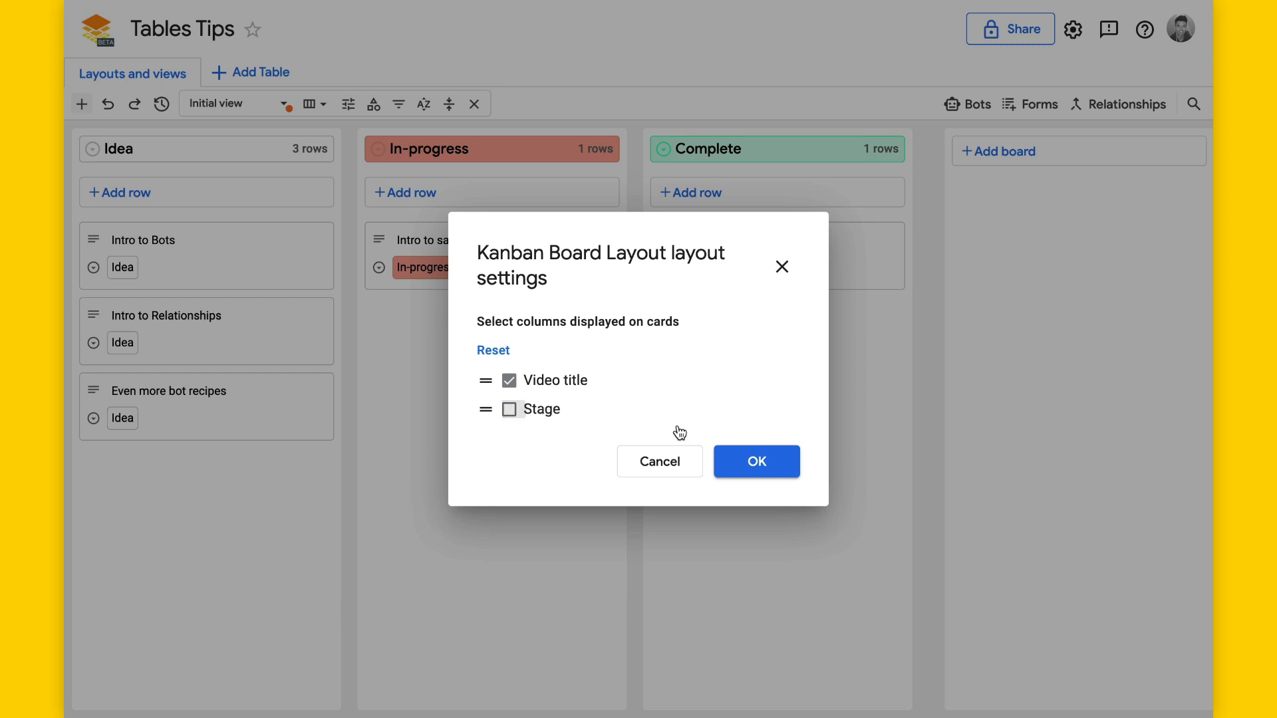
{"action": "left_click", "coordinate": [762, 463]}
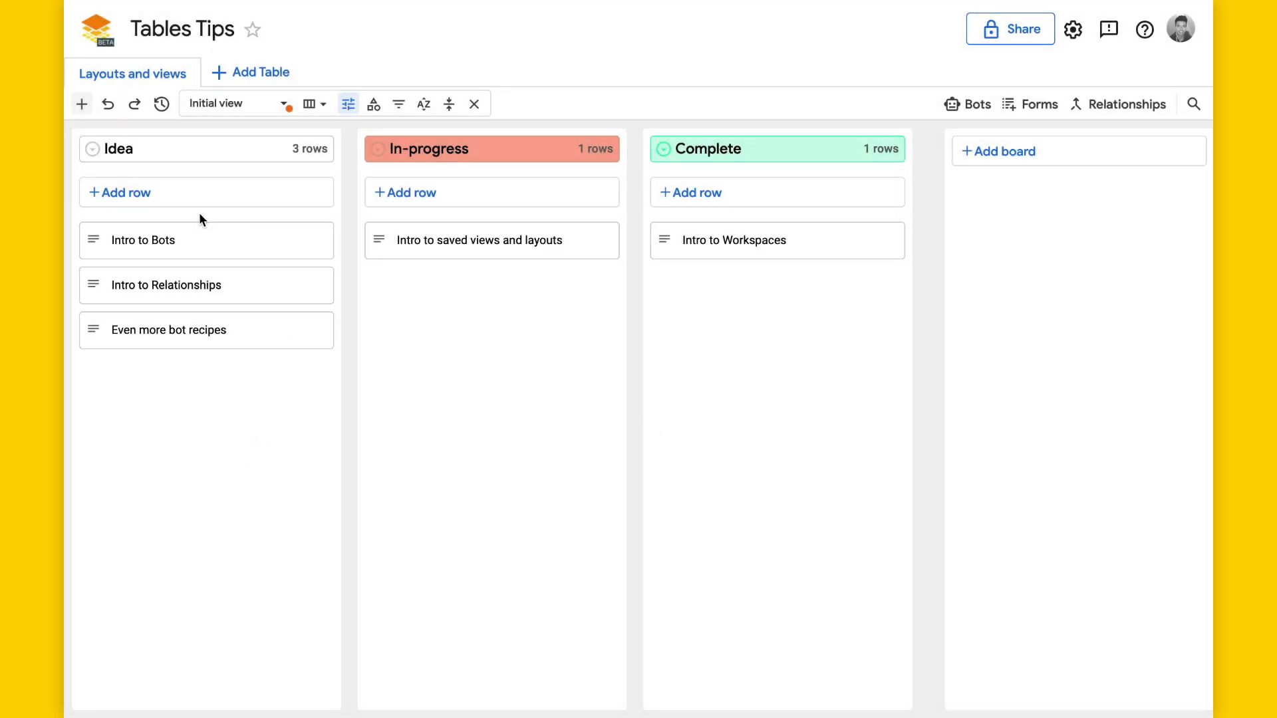
Save the current kanban layout as a new view named 'Boards by stage'
{"action": "left_click", "coordinate": [269, 107]}
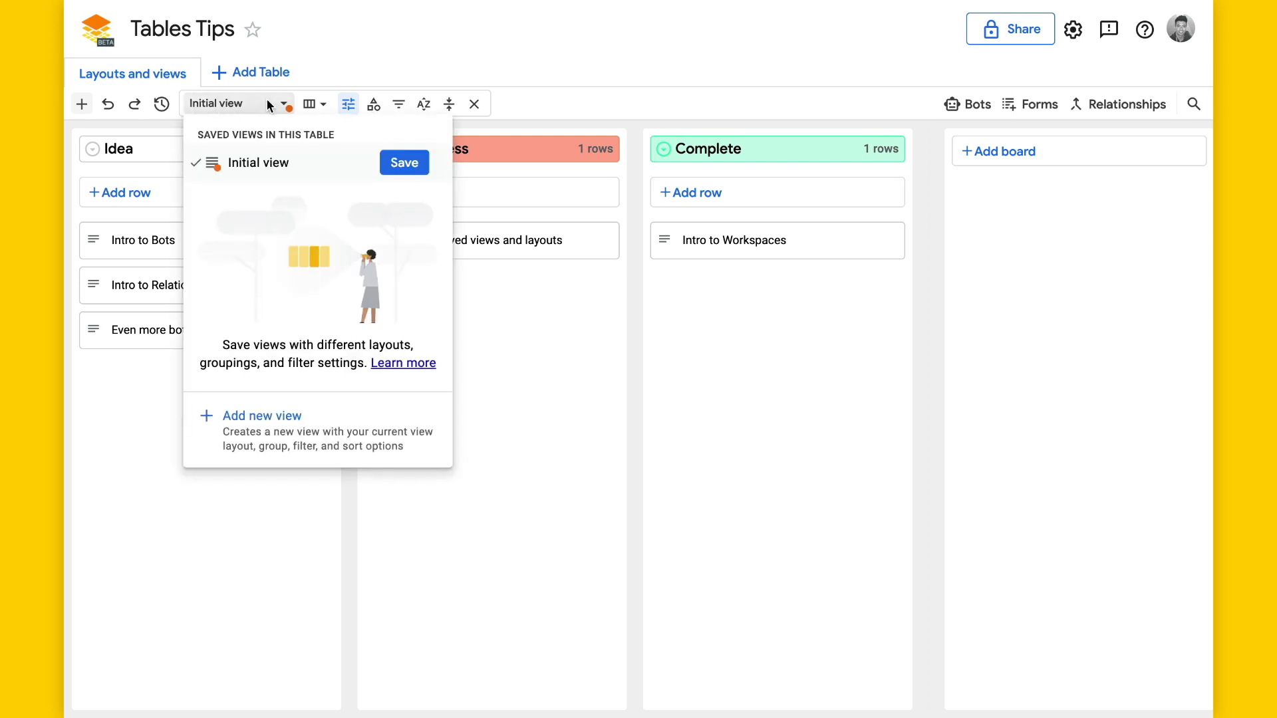
{"action": "left_click", "coordinate": [265, 447]}
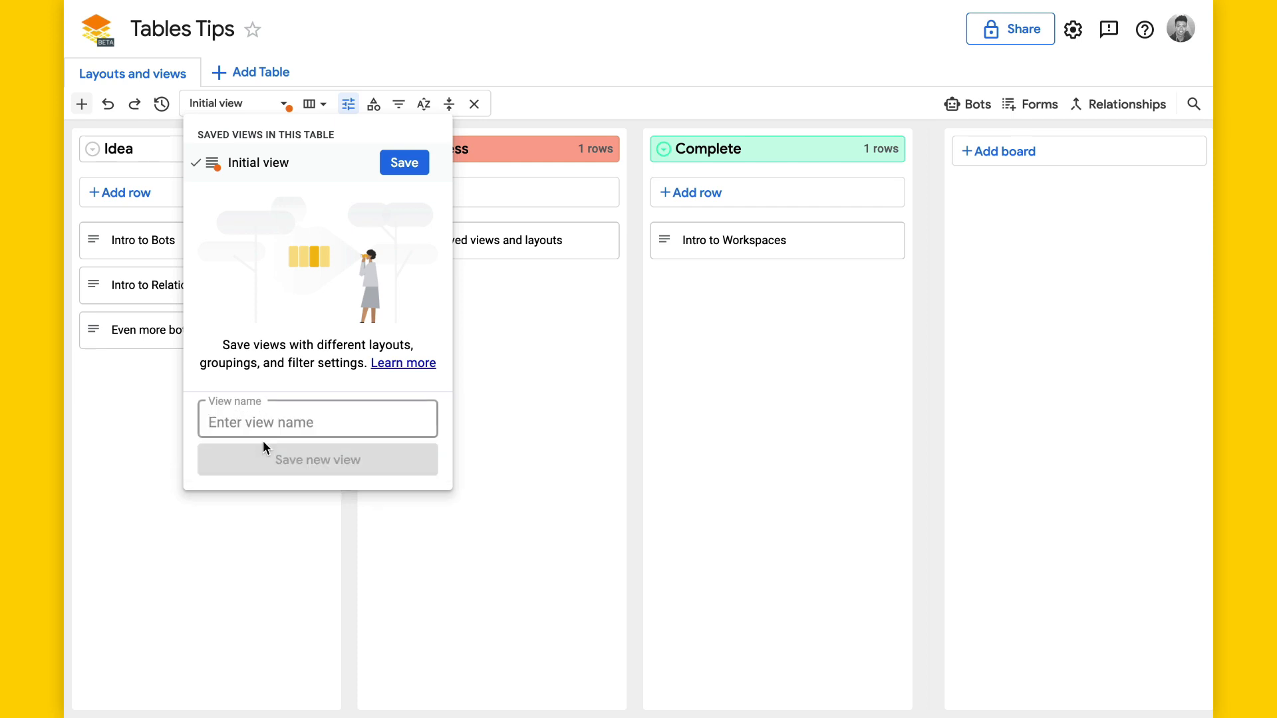
{"action": "type", "text": "Board I"}
{"action": "type", "text": "s"}
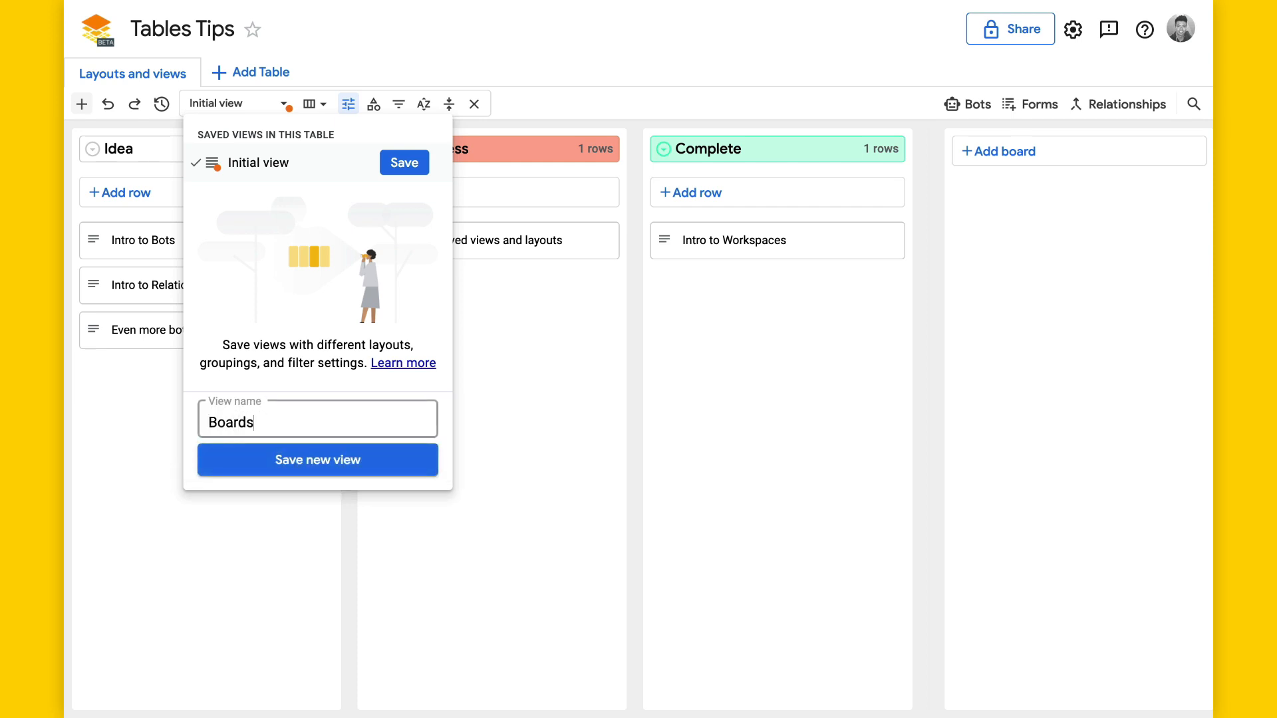
{"action": "type", "text": " by stage"}
{"action": "left_click", "coordinate": [330, 460]}
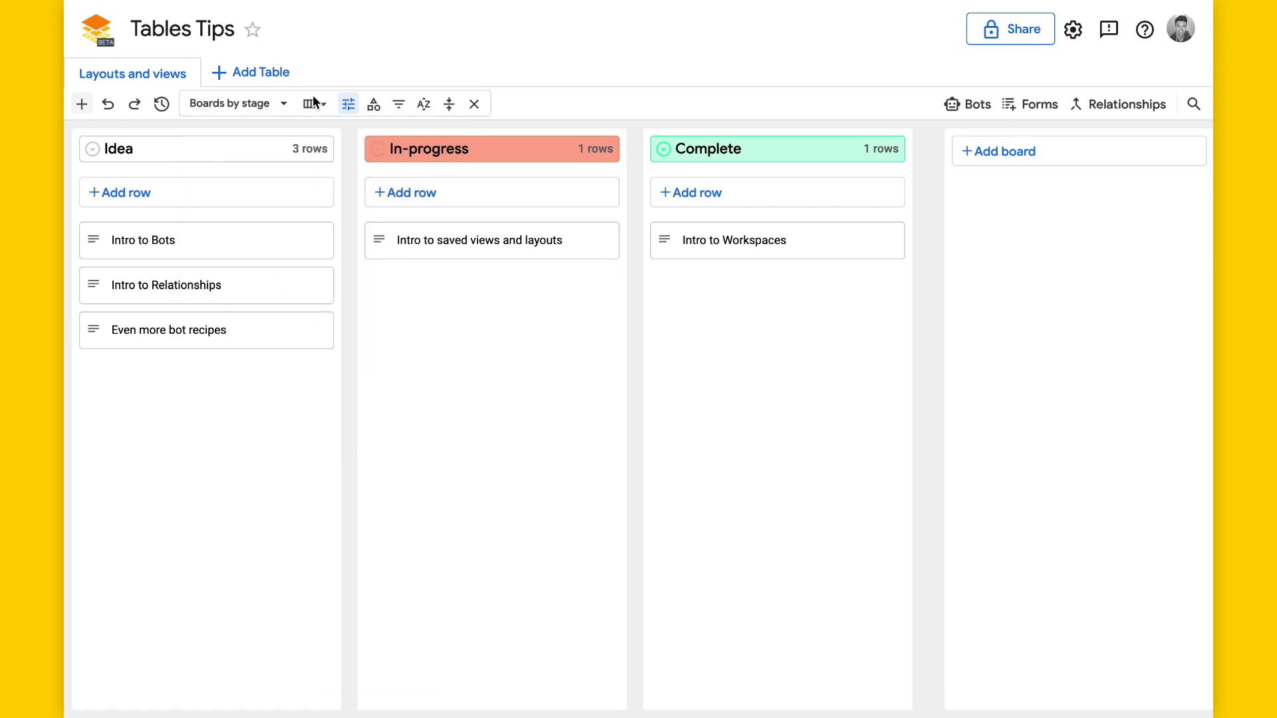
Switch to the saved Initial view and return to the 'Boards by stage' view
{"action": "left_click", "coordinate": [266, 105]}
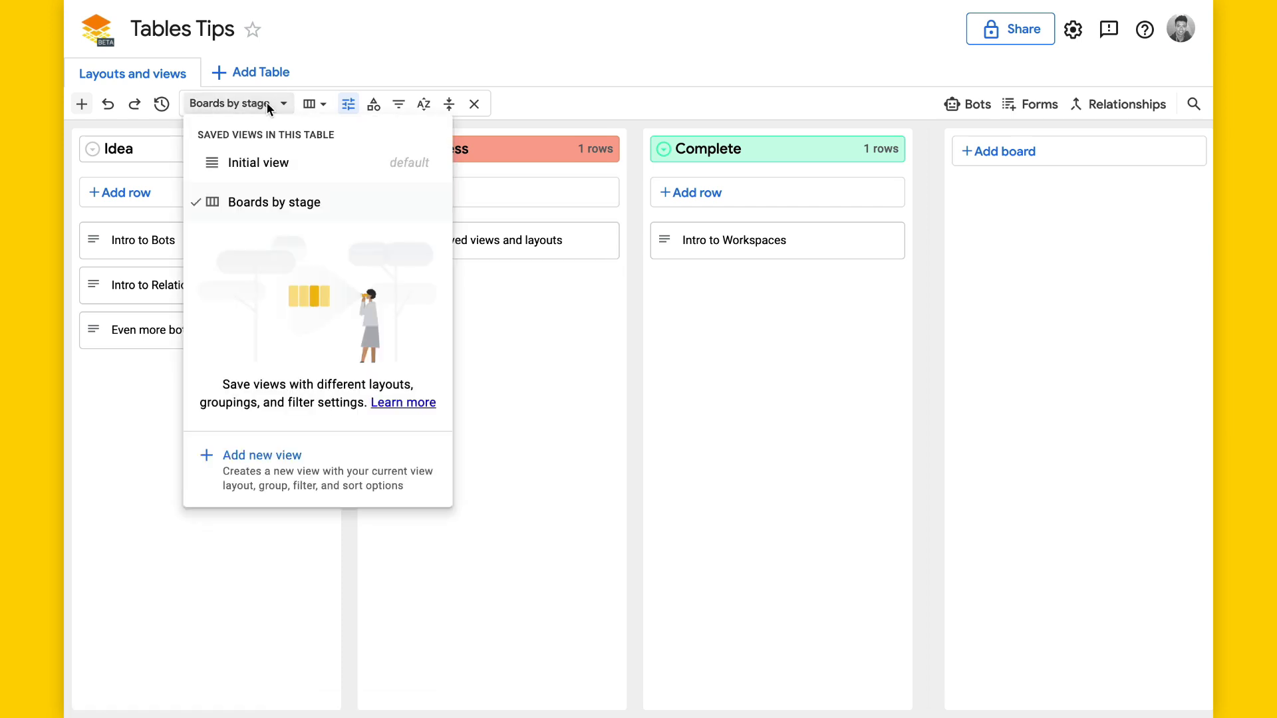
{"action": "left_click", "coordinate": [276, 162]}
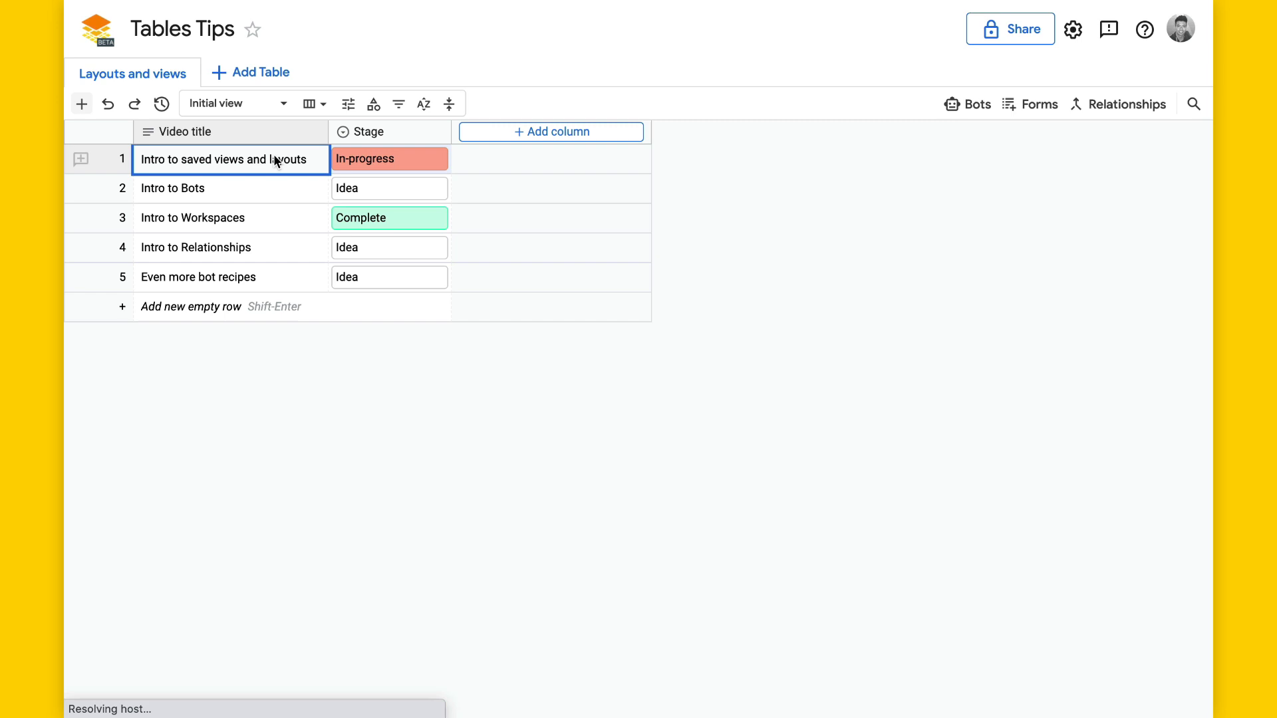
{"action": "left_click", "coordinate": [254, 103]}
{"action": "left_click", "coordinate": [262, 206]}
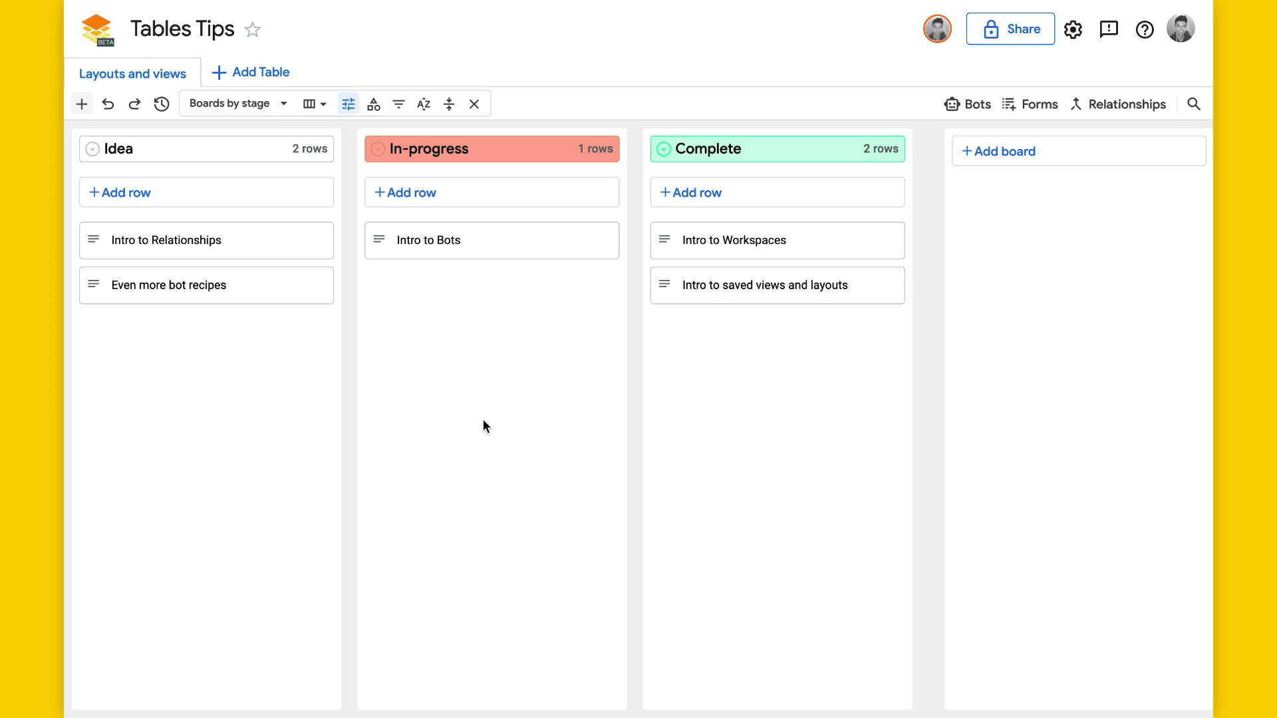
Add another saved view named 'Grouped by stage' based on the current board
{"action": "left_click", "coordinate": [250, 106]}
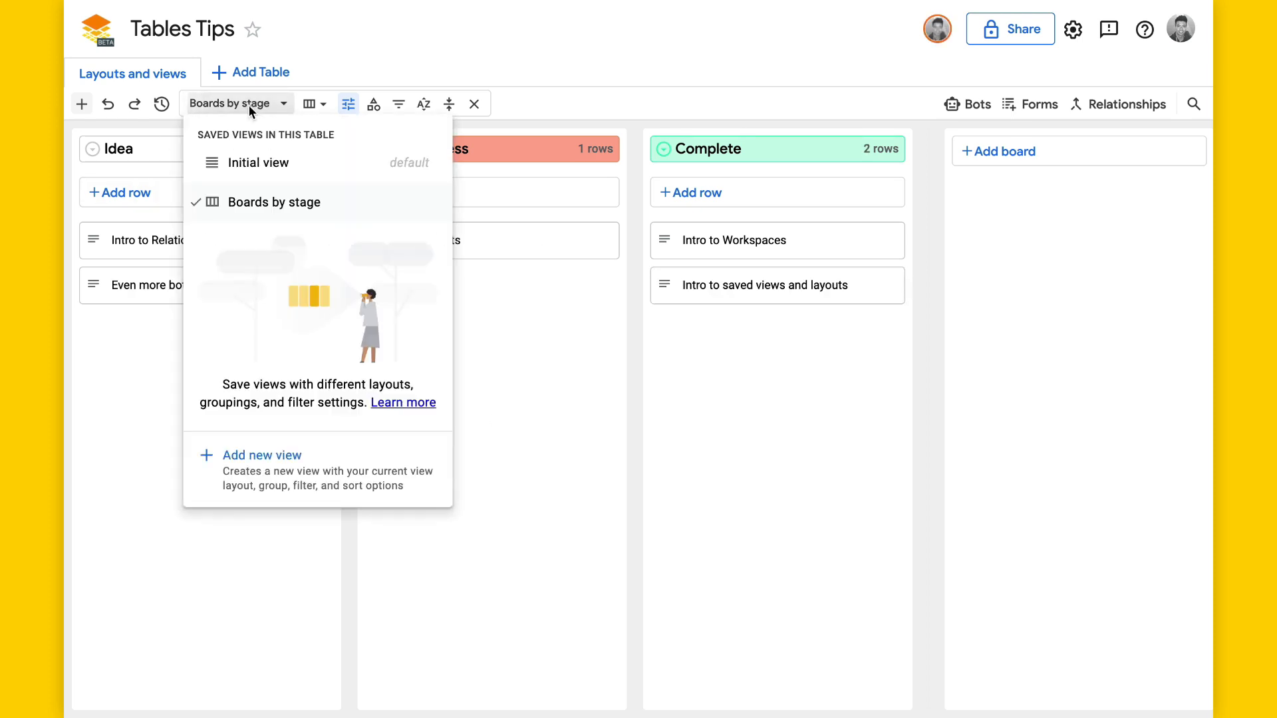
{"action": "left_click", "coordinate": [274, 453]}
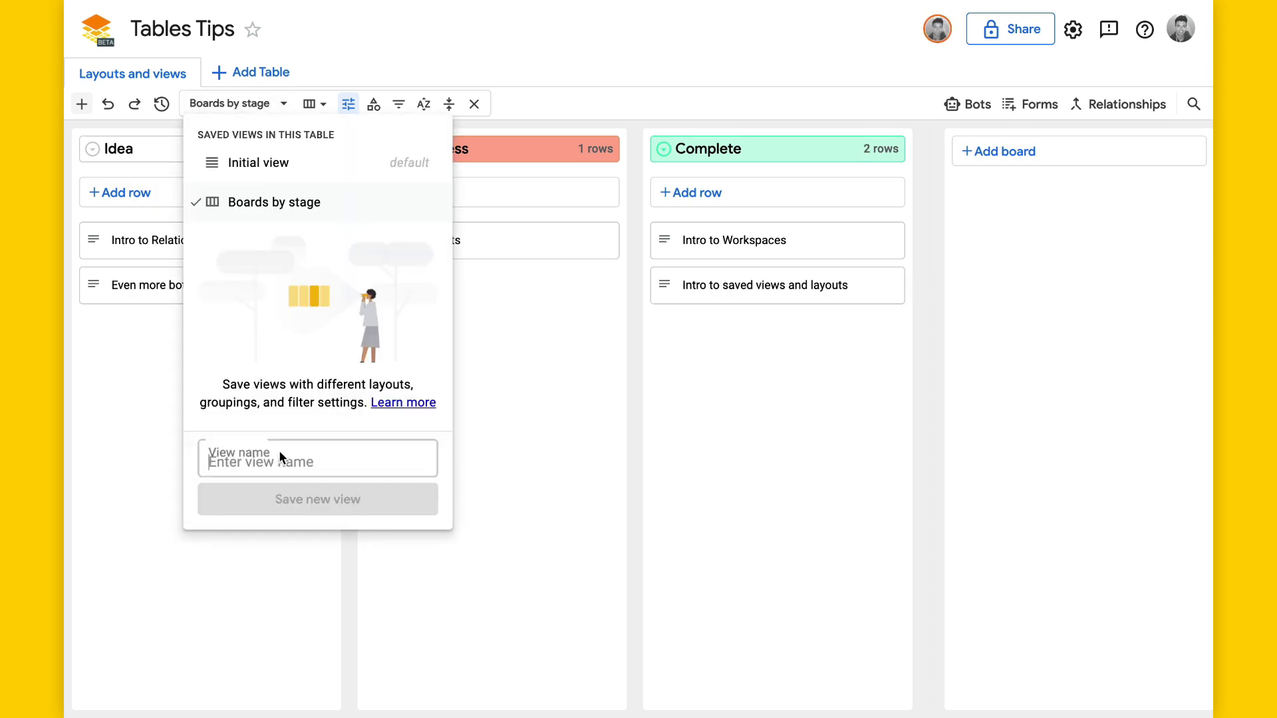
{"action": "type", "text": "G"}
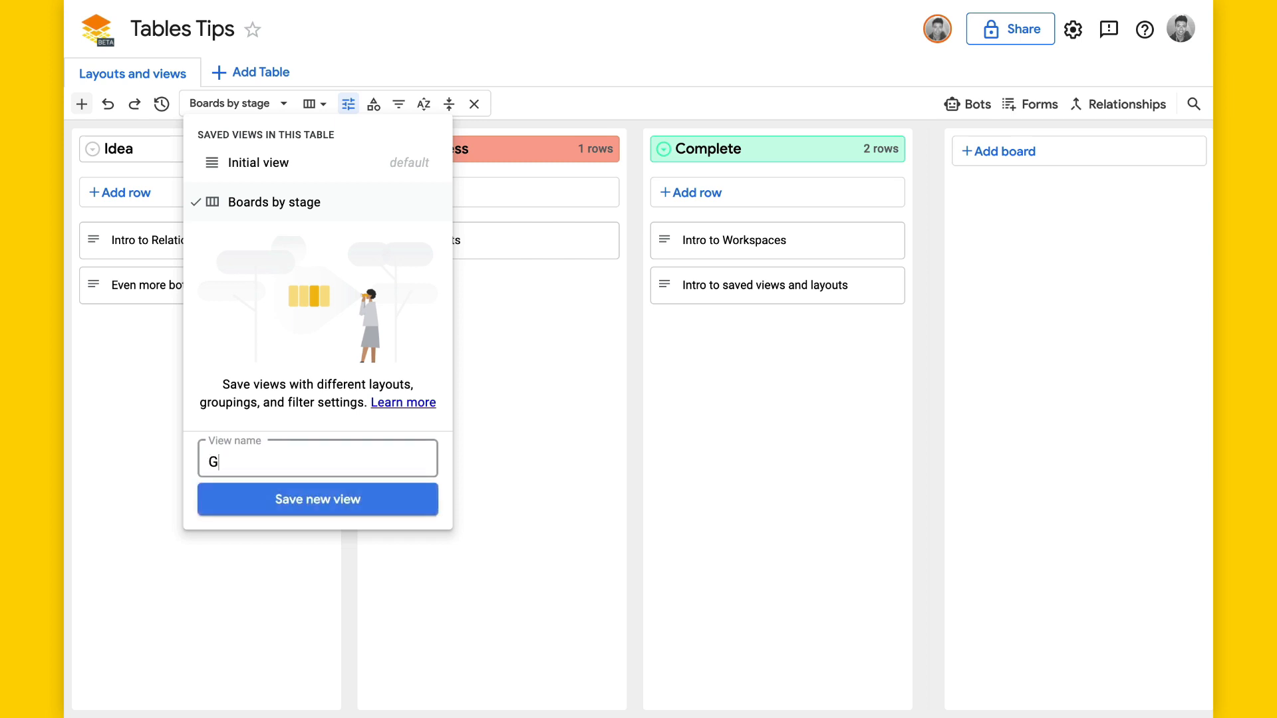
{"action": "type", "text": "rouped by stage"}
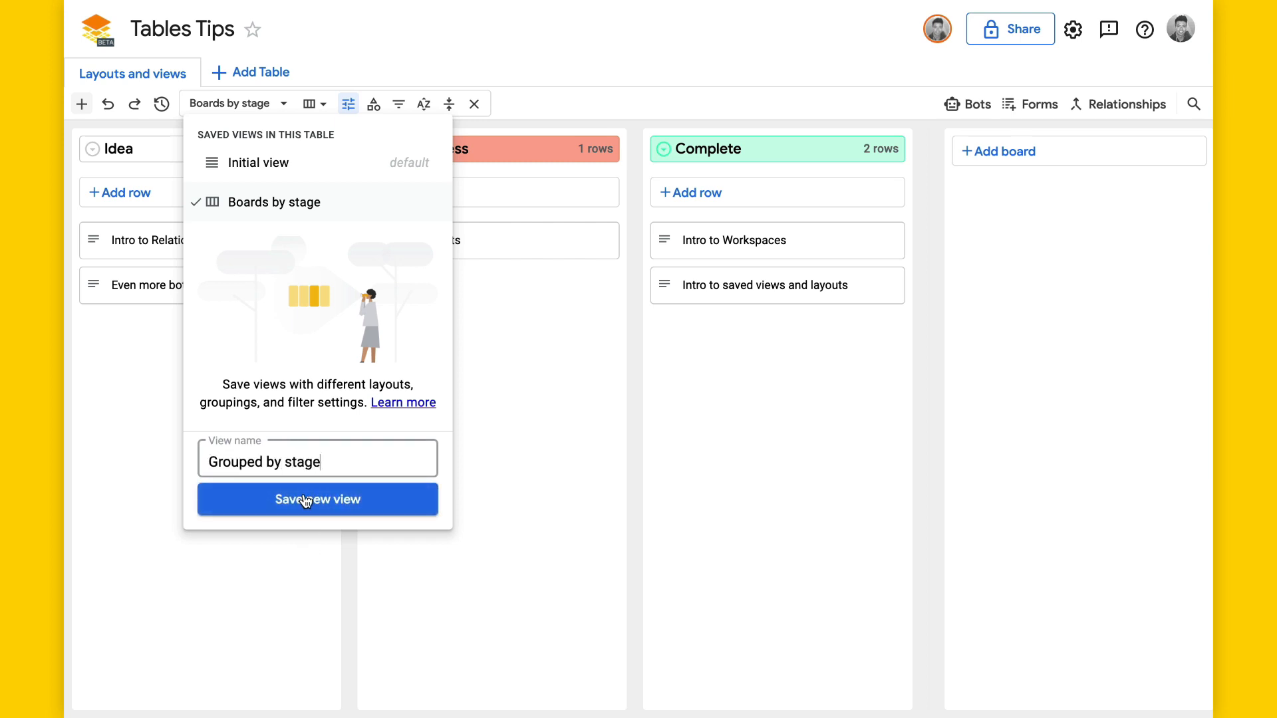
{"action": "left_click", "coordinate": [307, 500]}
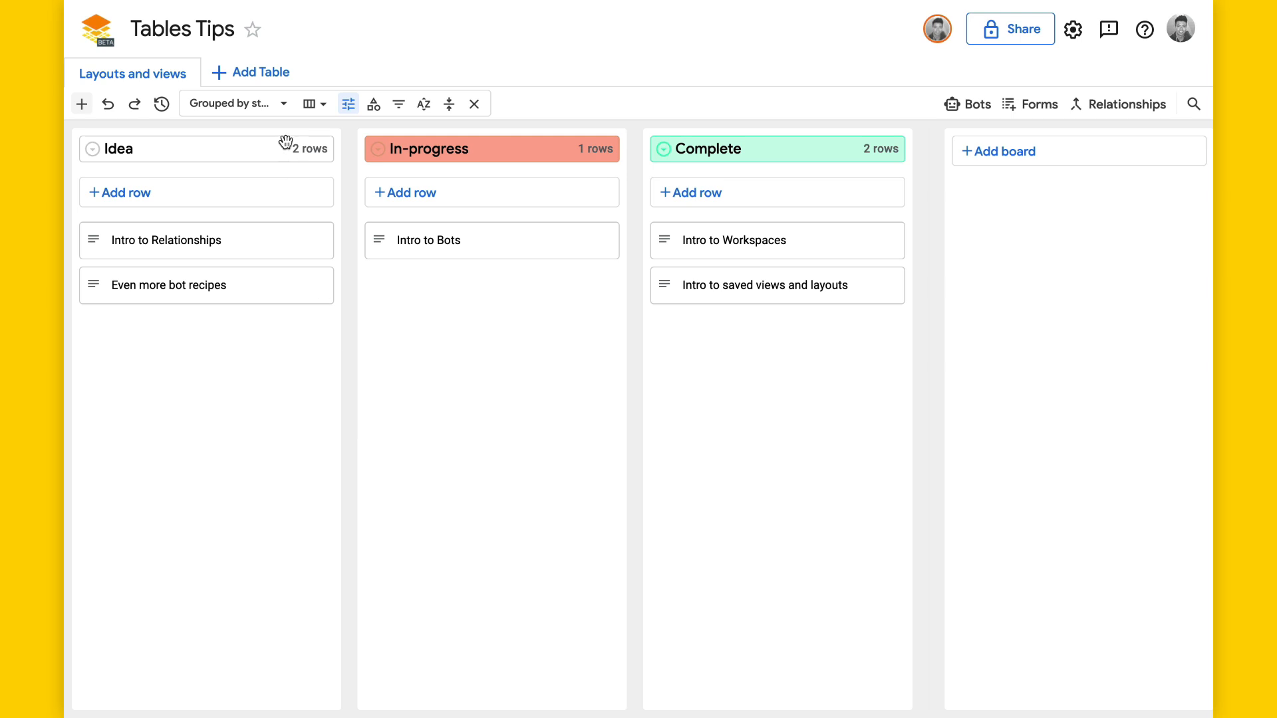
Change the 'Grouped by stage' view to Grid Layout grouped by the Stage column, and save the view
{"action": "left_click", "coordinate": [310, 105]}
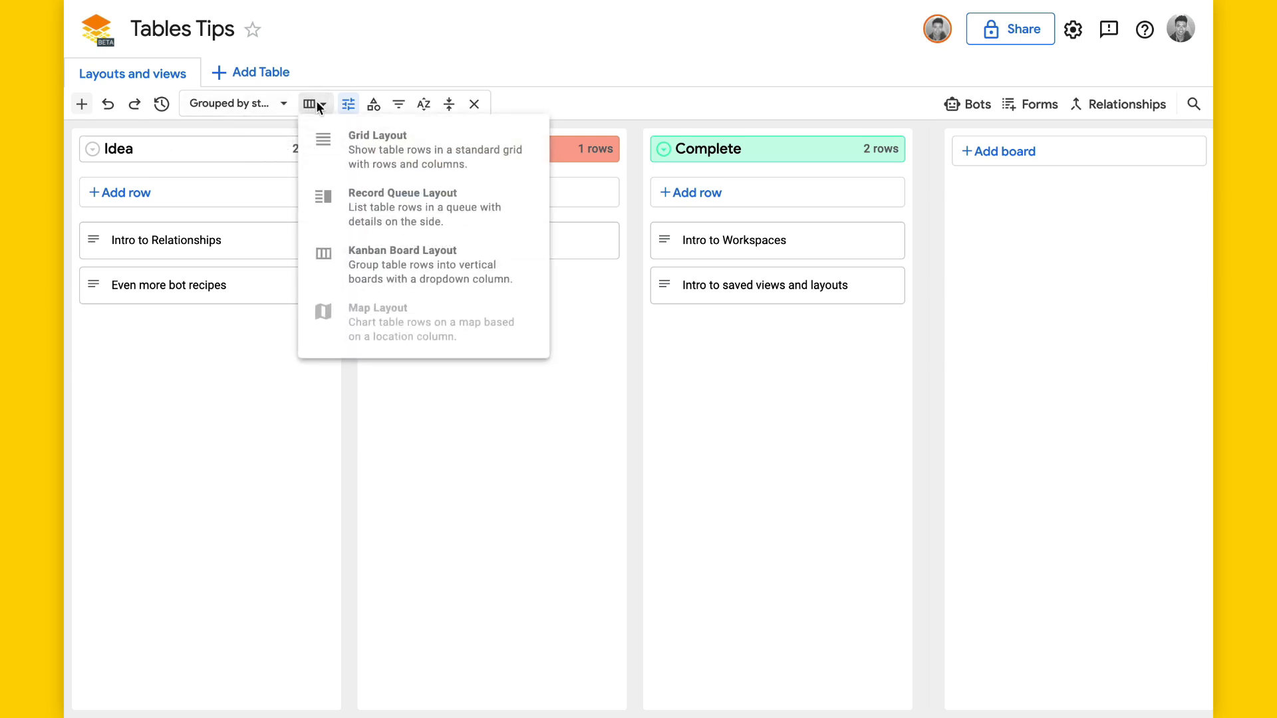
{"action": "left_click", "coordinate": [362, 137]}
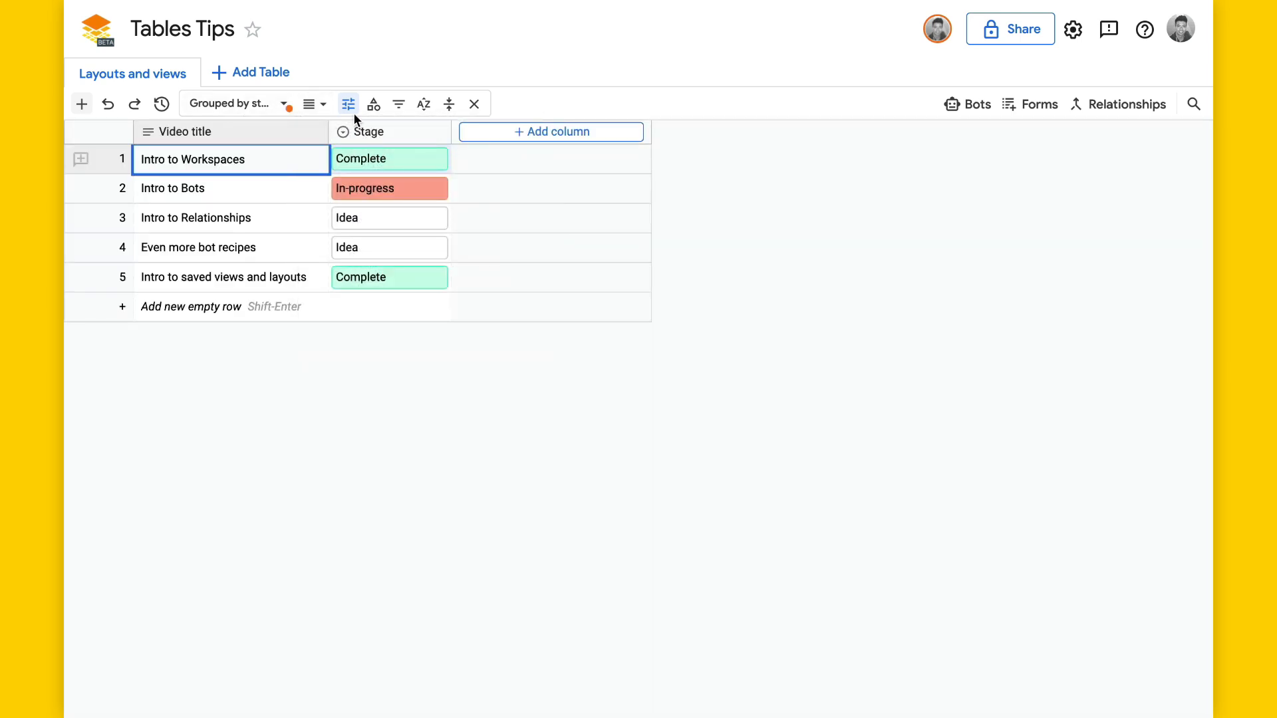
{"action": "left_click", "coordinate": [374, 105]}
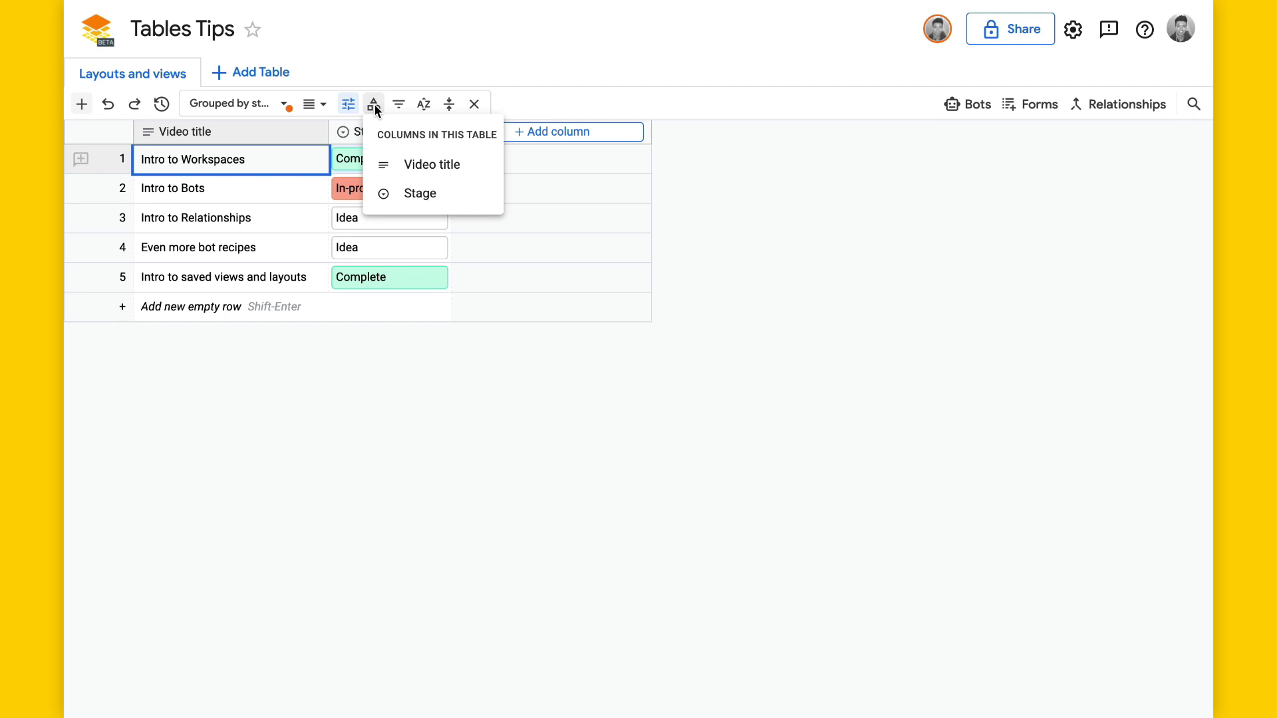
{"action": "left_click", "coordinate": [421, 194]}
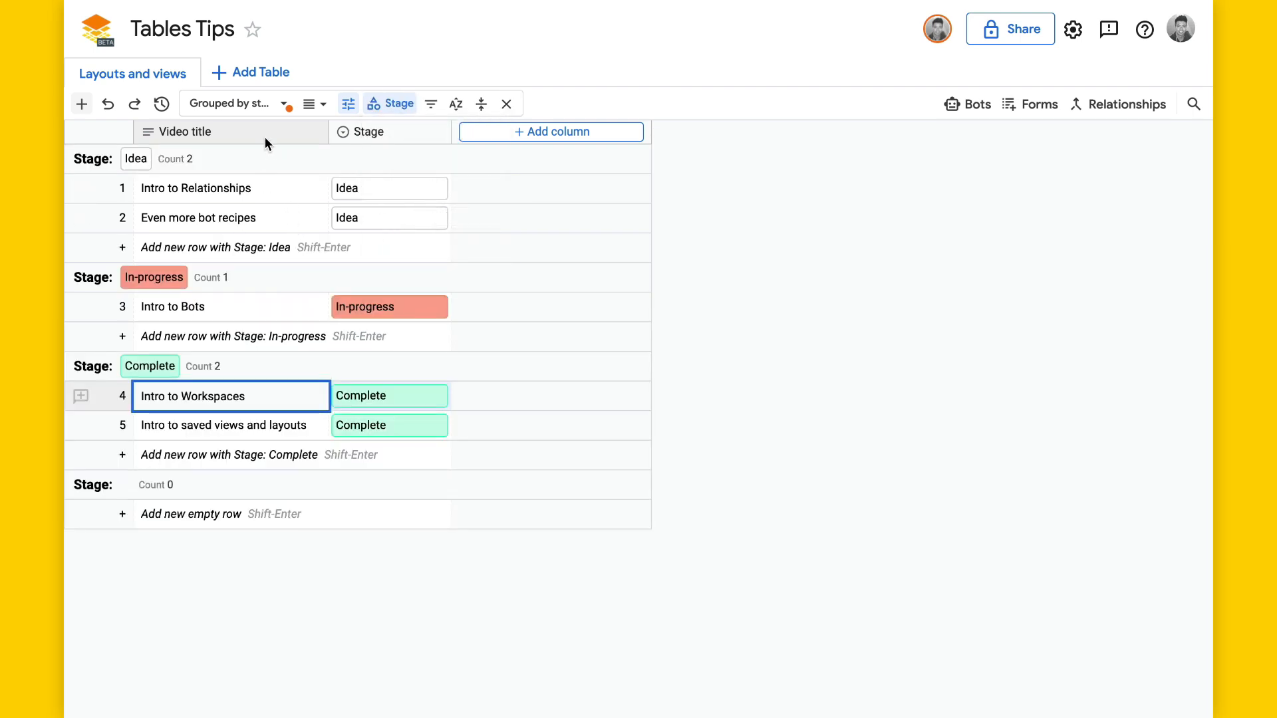
{"action": "left_click", "coordinate": [263, 104]}
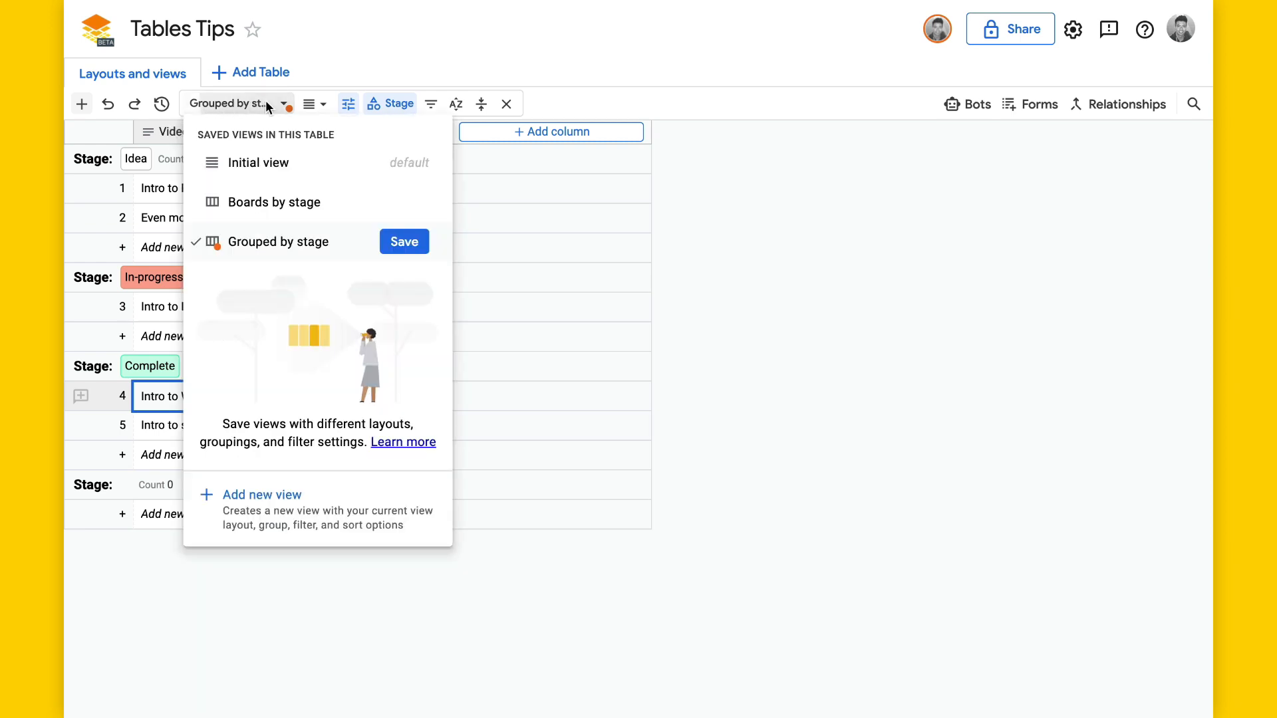
{"action": "left_click", "coordinate": [402, 255]}
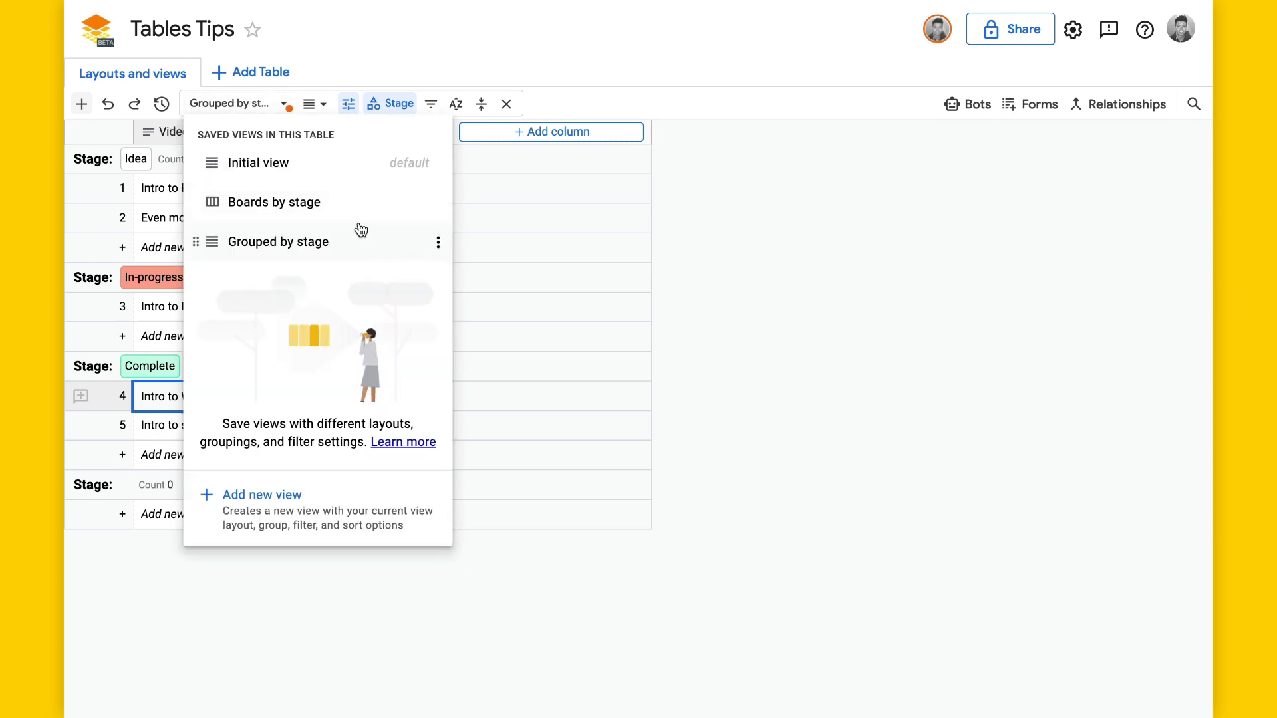
Compare the saved views by opening 'Boards by stage' and going back to 'Grouped by stage'
{"action": "left_click", "coordinate": [344, 201]}
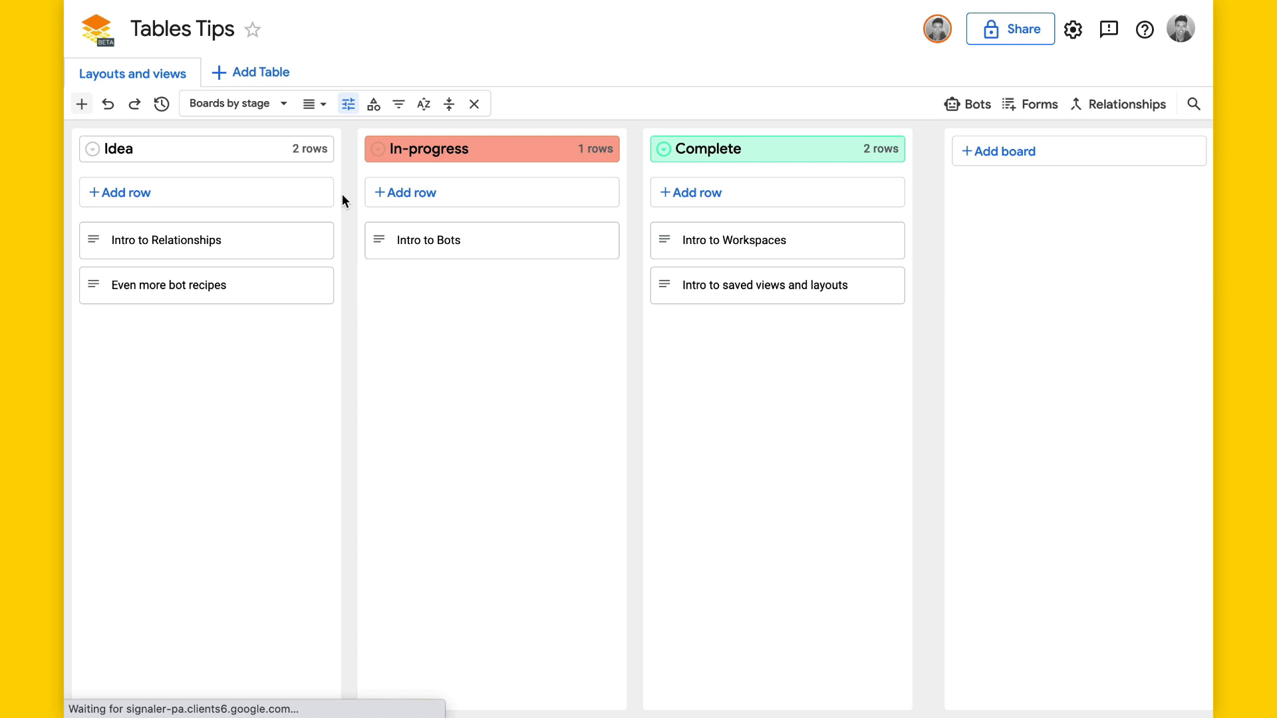
{"action": "left_click", "coordinate": [265, 103]}
{"action": "left_click", "coordinate": [308, 246]}
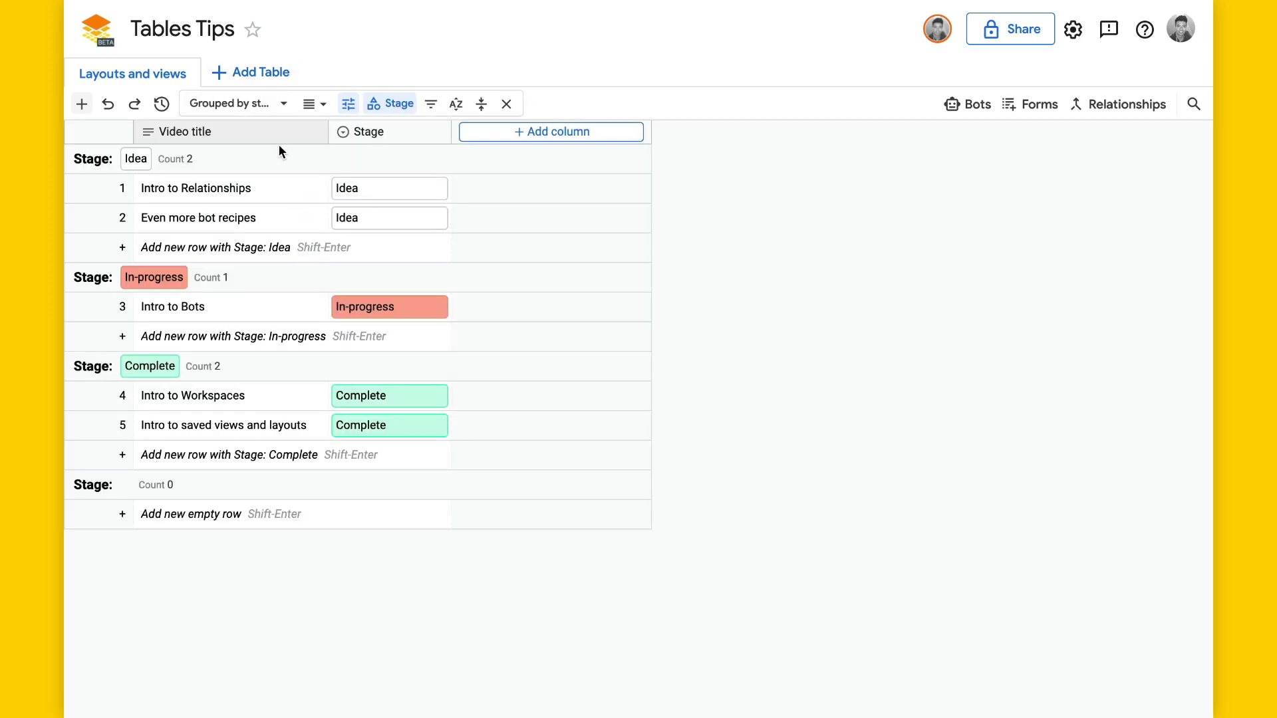
Make 'Boards by stage' the default by moving it above Initial view in the saved views, and open it
{"action": "left_click", "coordinate": [245, 105]}
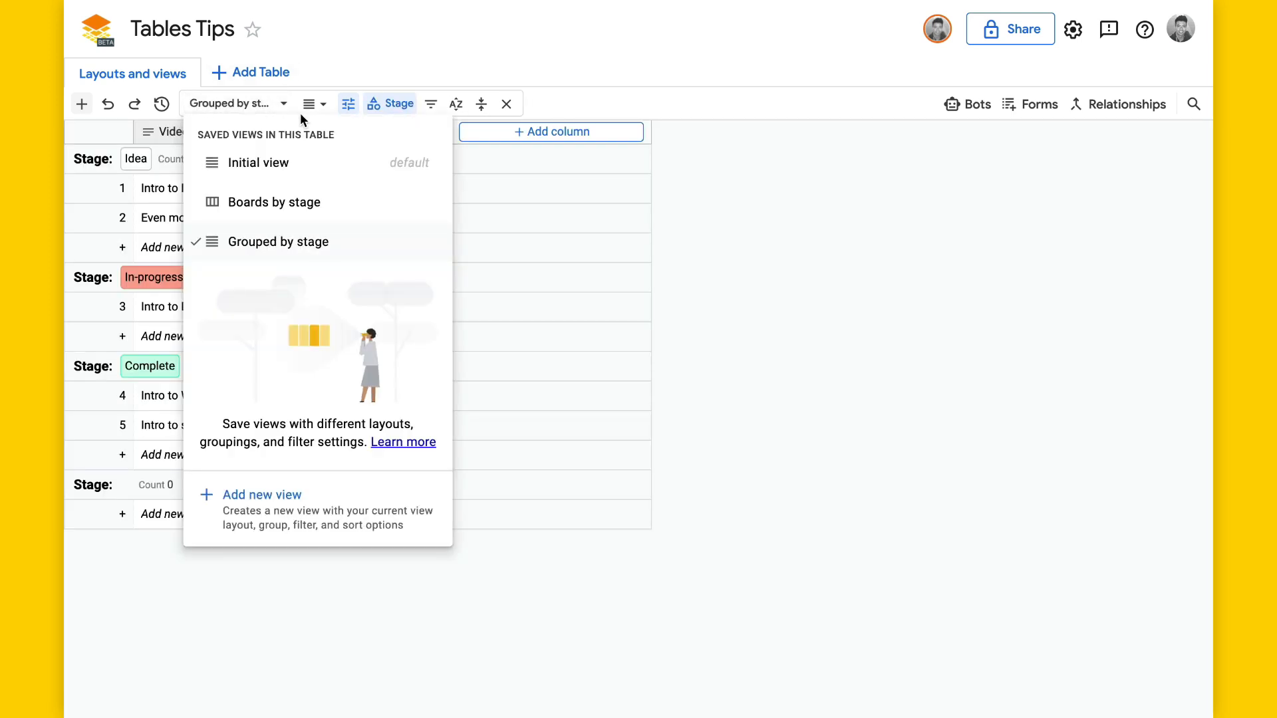
{"action": "left_click_drag", "start_coordinate": [290, 208], "coordinate": [299, 163]}
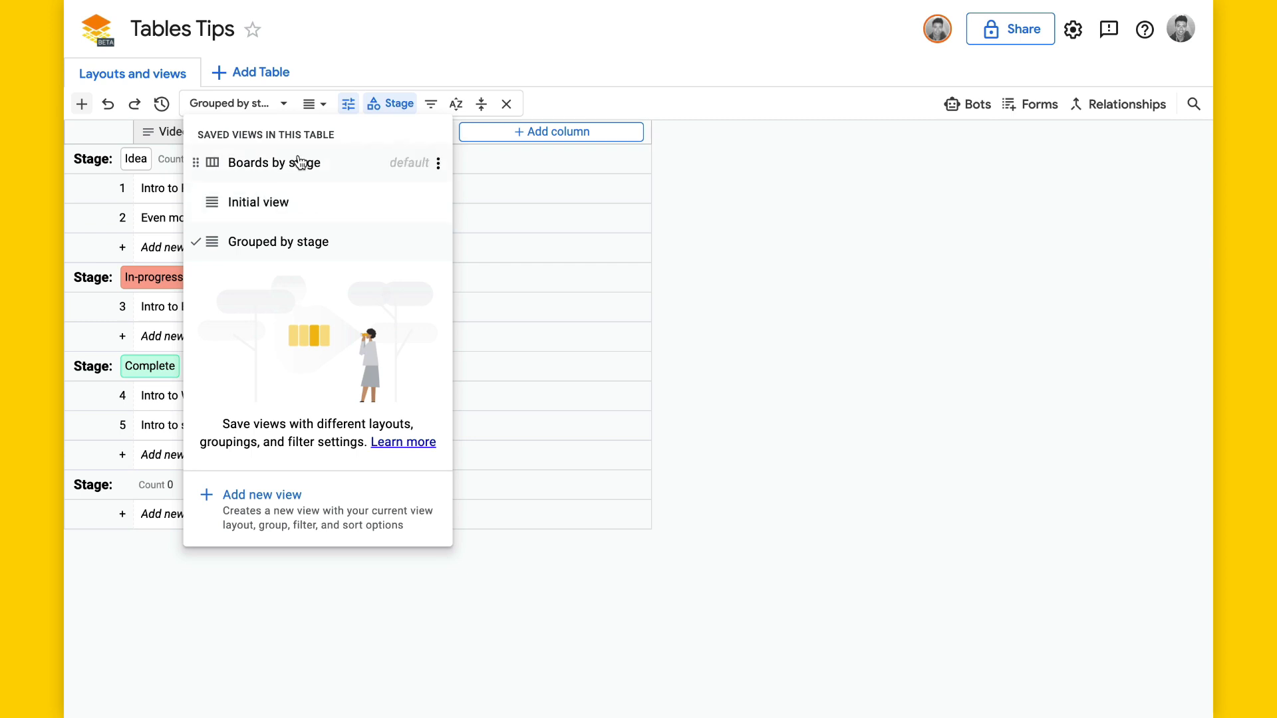
{"action": "left_click", "coordinate": [249, 176]}
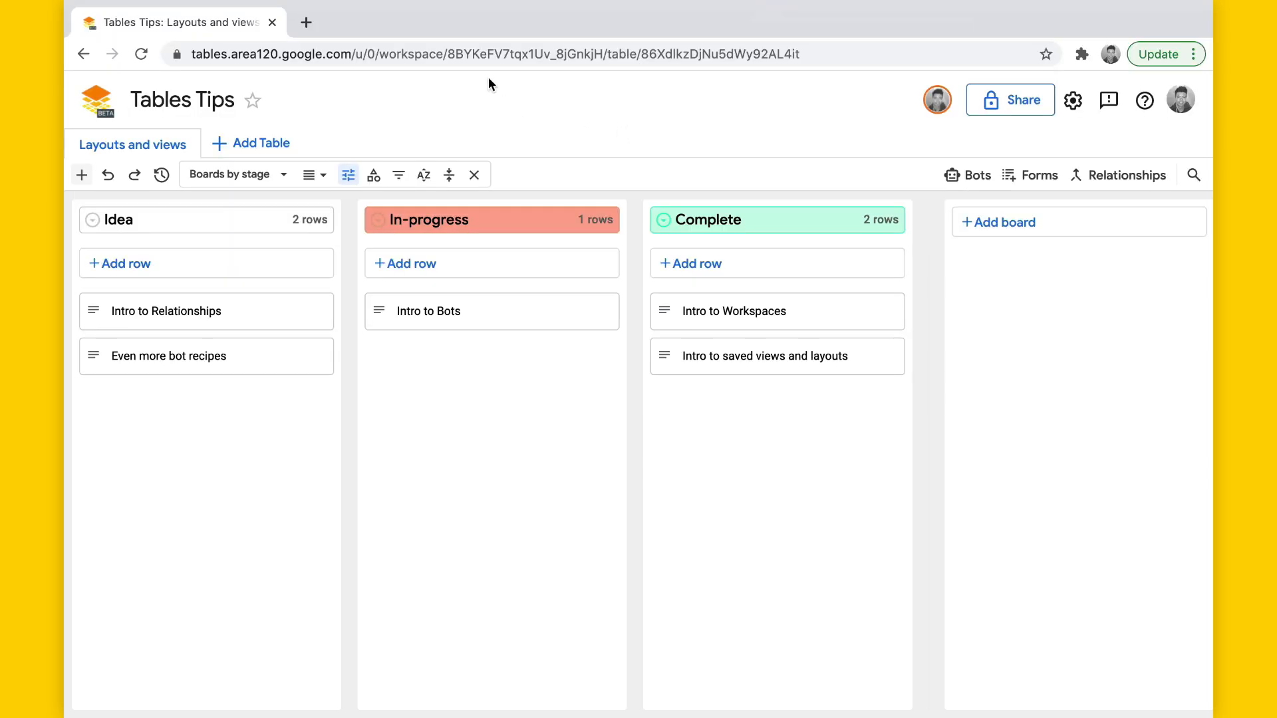
Remove the table portion from the workspace URL and load the workspace address to check its default view
{"action": "left_click_drag", "start_coordinate": [607, 54], "coordinate": [817, 53]}
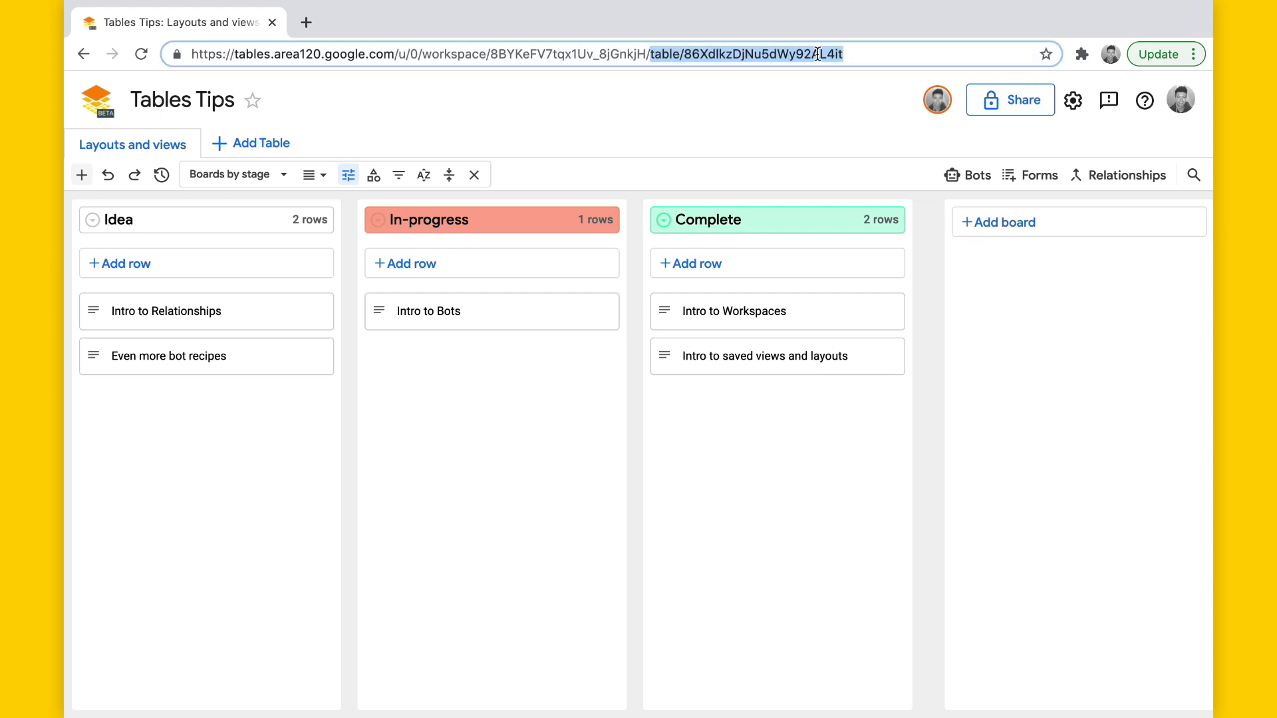
{"action": "key", "text": "BackSpace"}
{"action": "key", "text": "Return"}
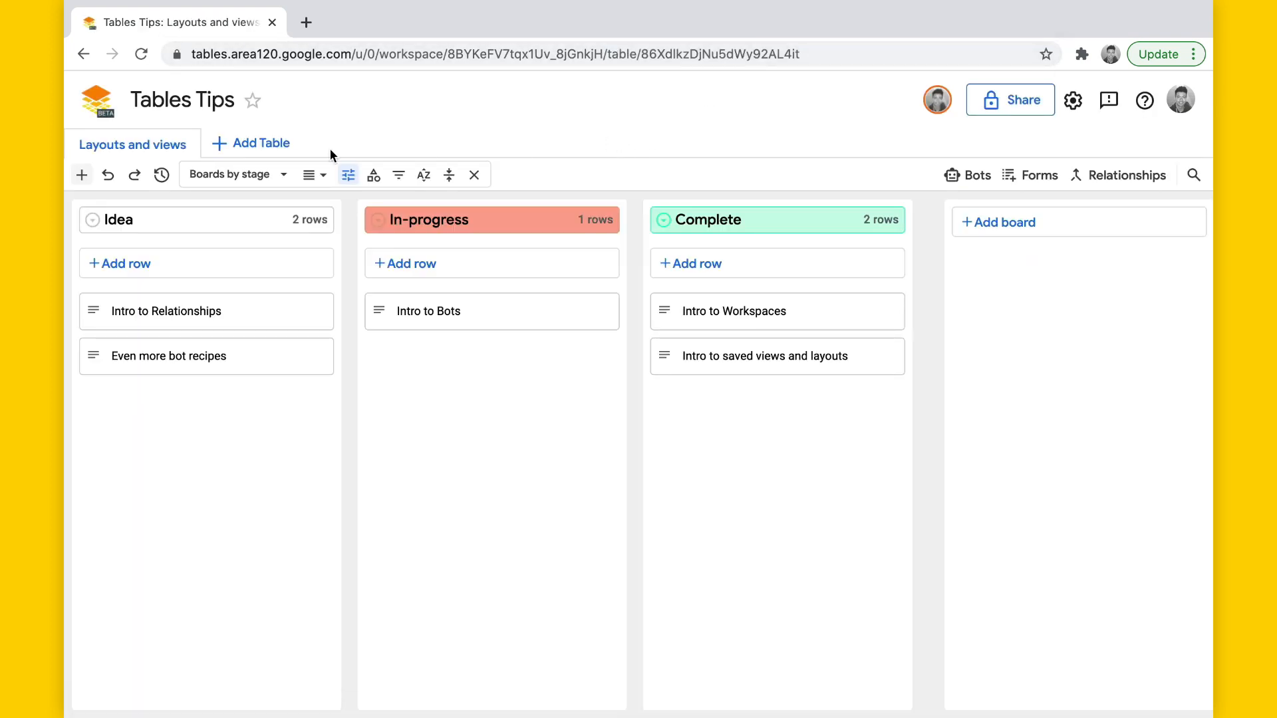
Make 'Grouped by stage' the default view by moving it to the first place among the saved views
{"action": "left_click", "coordinate": [273, 189]}
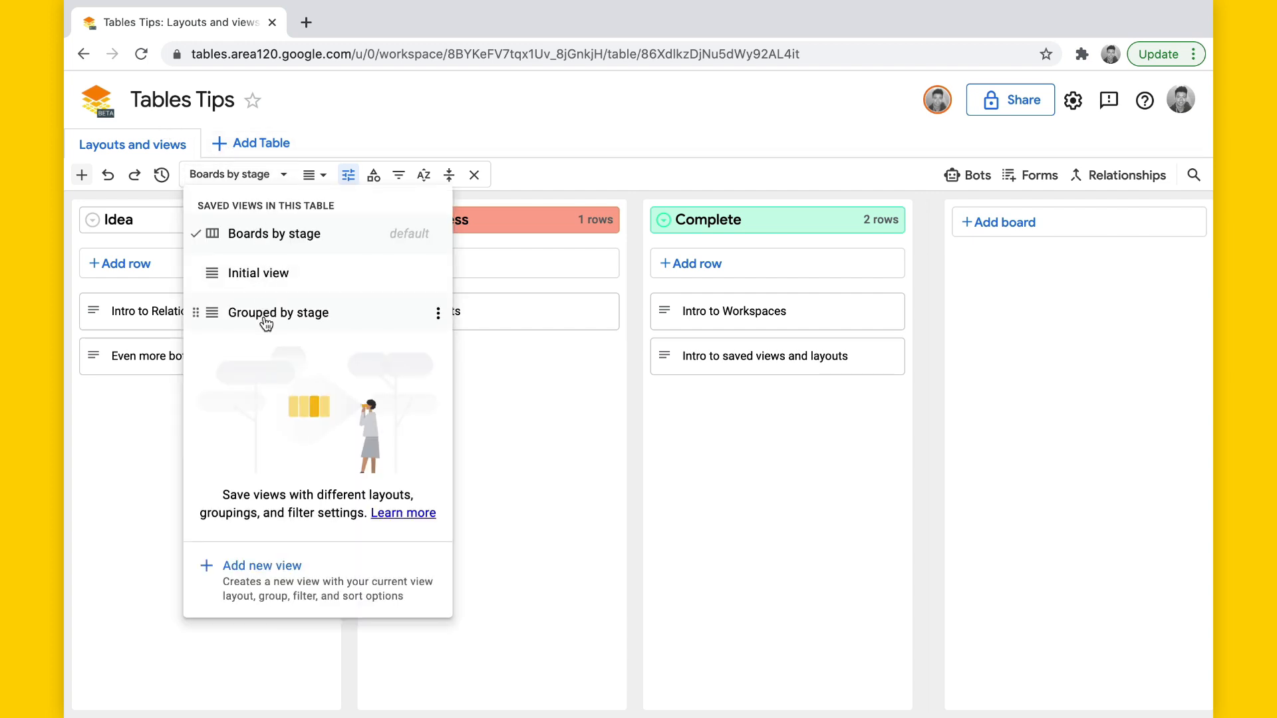
{"action": "left_click_drag", "start_coordinate": [265, 322], "coordinate": [297, 235]}
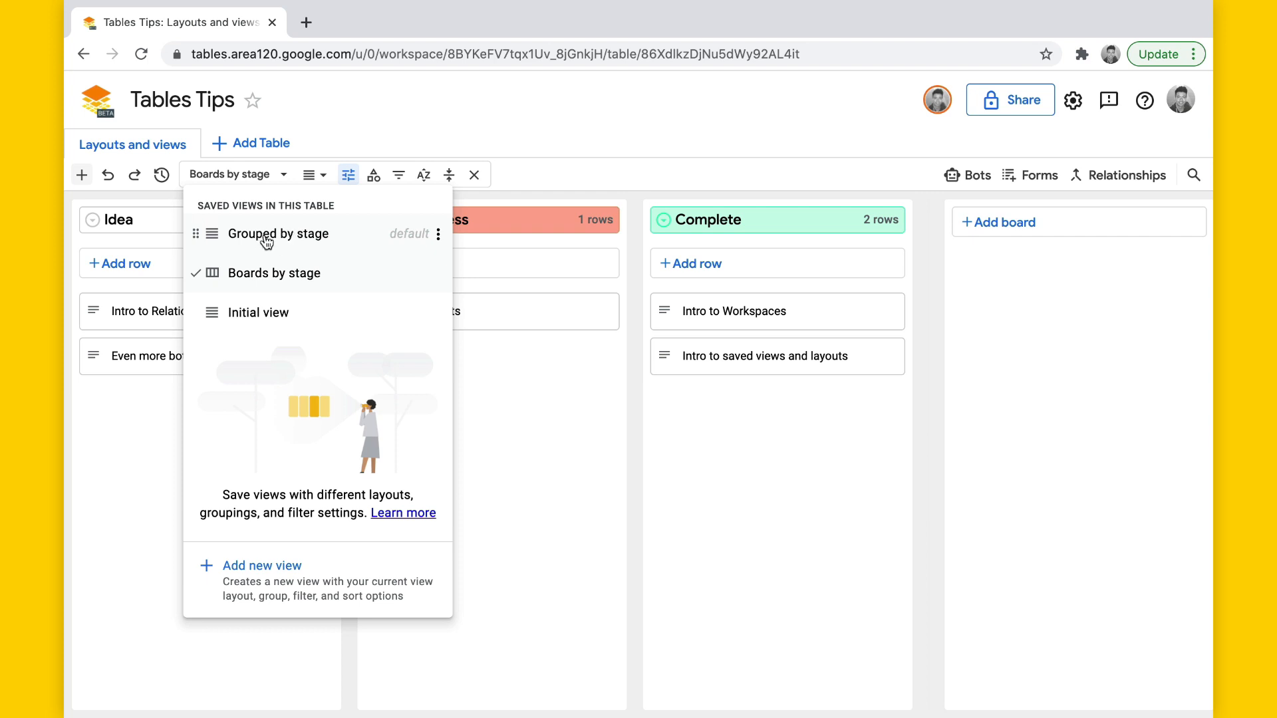